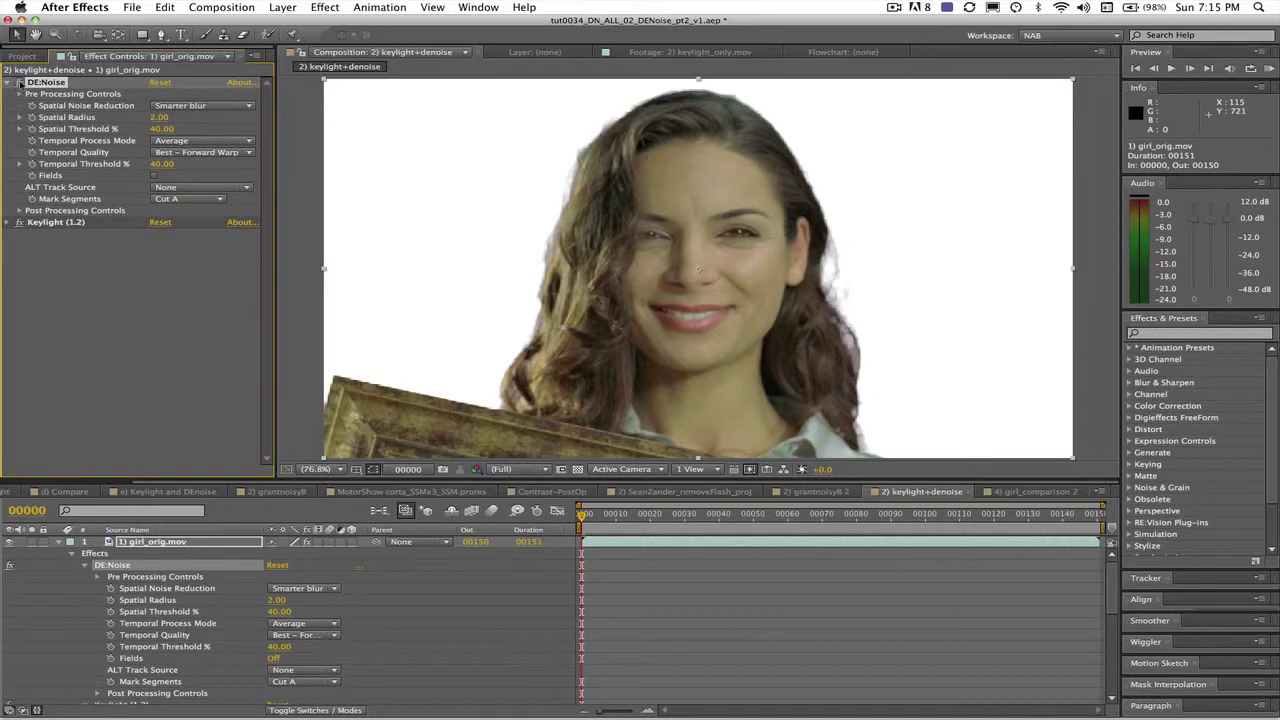
- Choose Smarter blur as the Spatial Noise Reduction of the DE:Noise effect on 1) girl_orig.mov
click(22, 56)
double_click(110, 295)
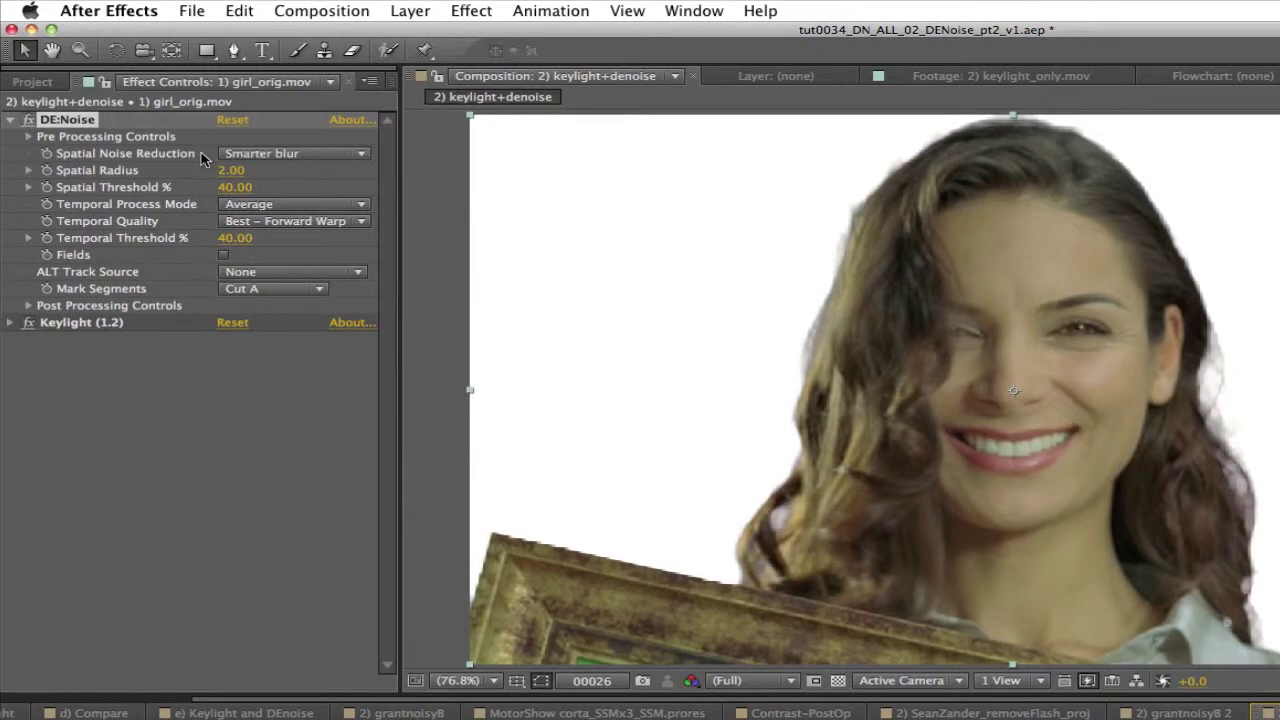
click(249, 160)
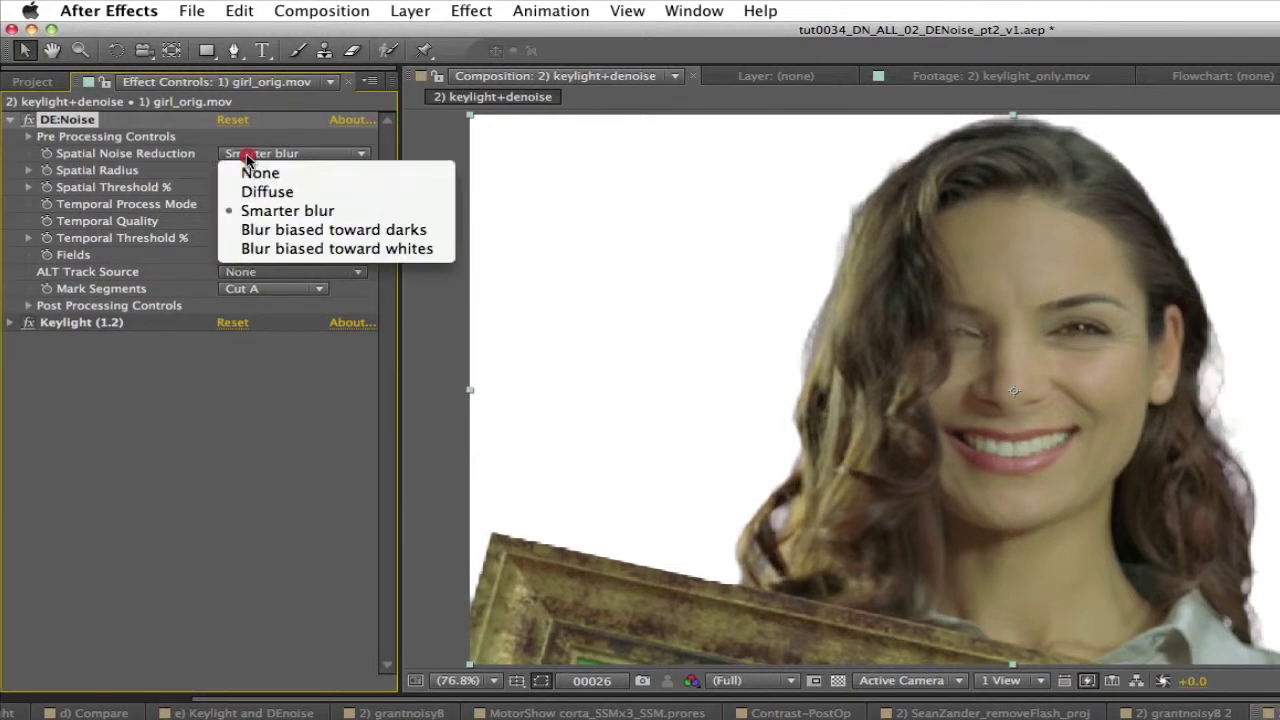
click(250, 211)
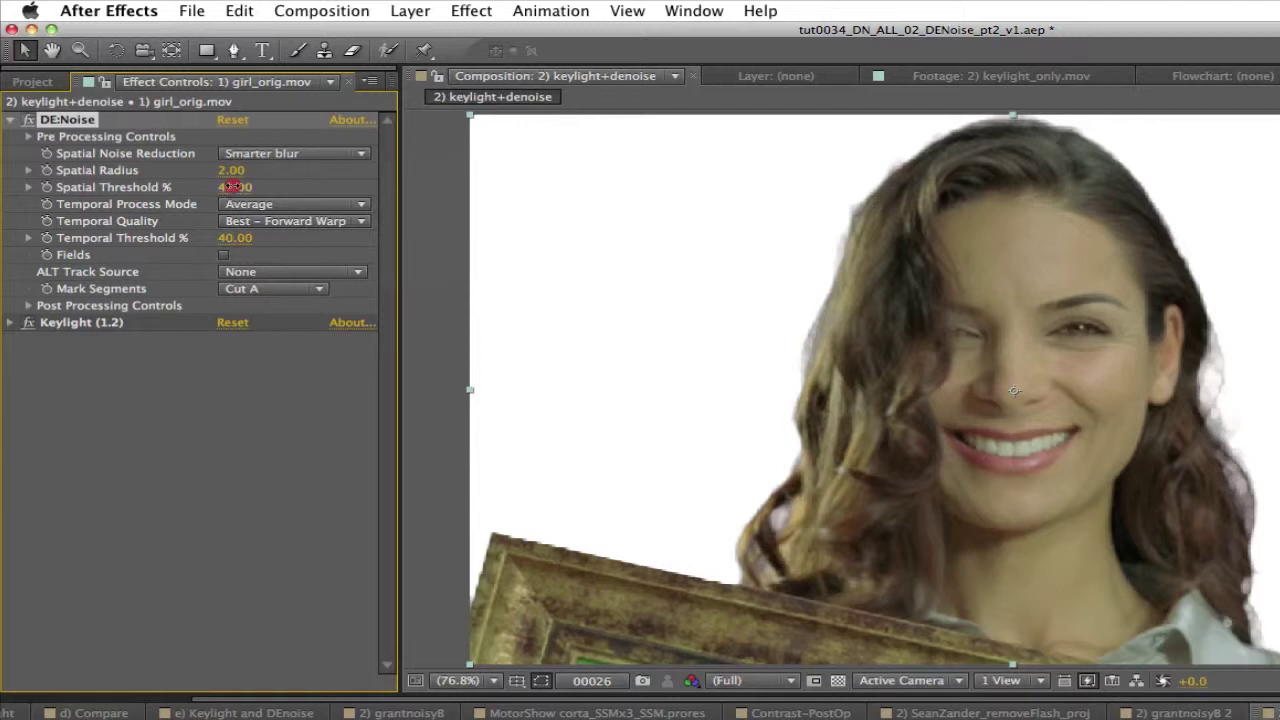
- Set both the Spatial Threshold % and the Temporal Threshold % of the DE:Noise effect to 20
click(238, 188)
text(20)
key(Return)
click(231, 240)
text(20)
key(Return)
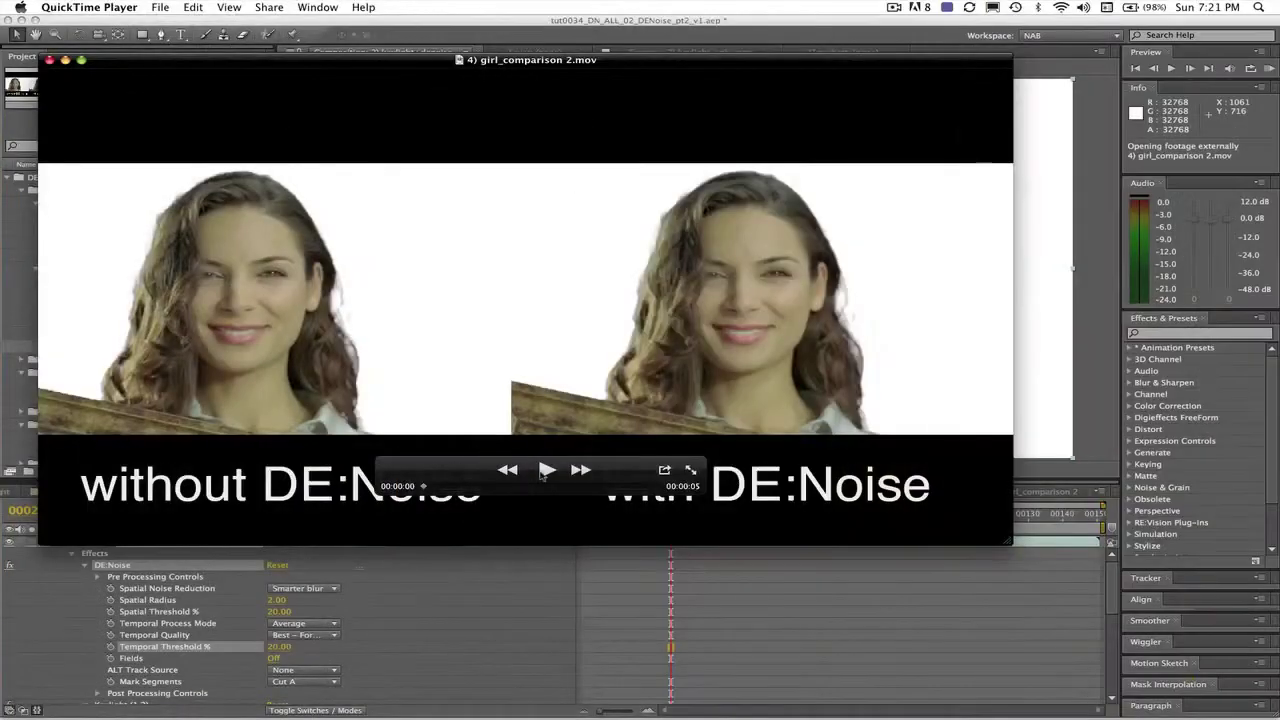
- Play the 4) girl_comparison 2.mov clip in QuickTime Player to compare the keyed footage with and without DE:Noise
click(545, 470)
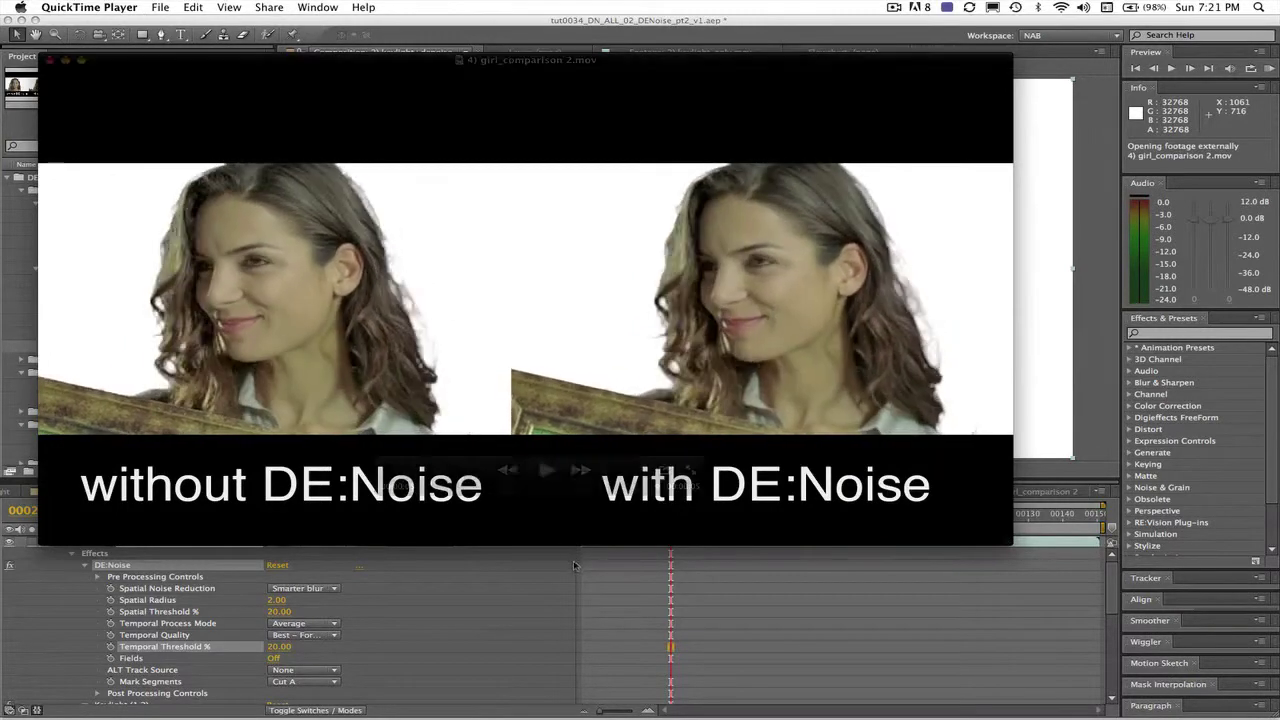
click(545, 470)
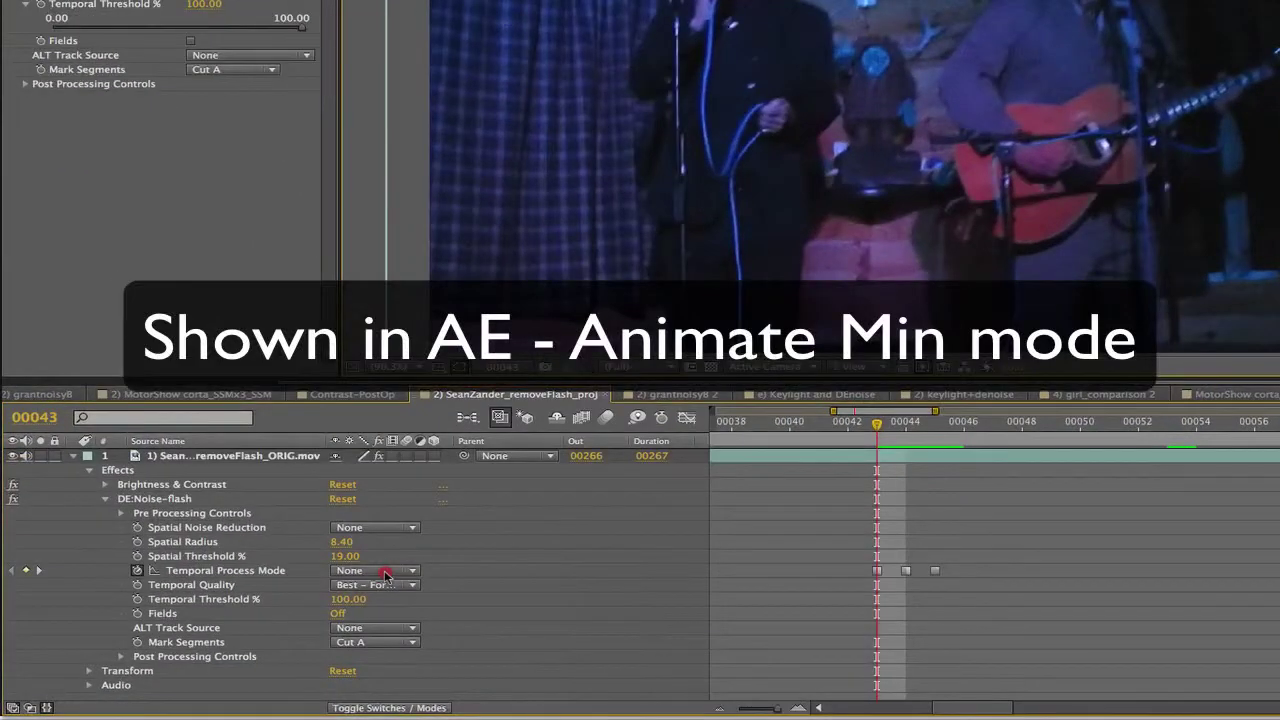
- Review DE:Noise-flash's Temporal Process Mode keyframes at frames 43, 44 and 45, keeping None on frame 43 and Min on frame 44
click(385, 574)
click(385, 572)
click(39, 570)
click(350, 576)
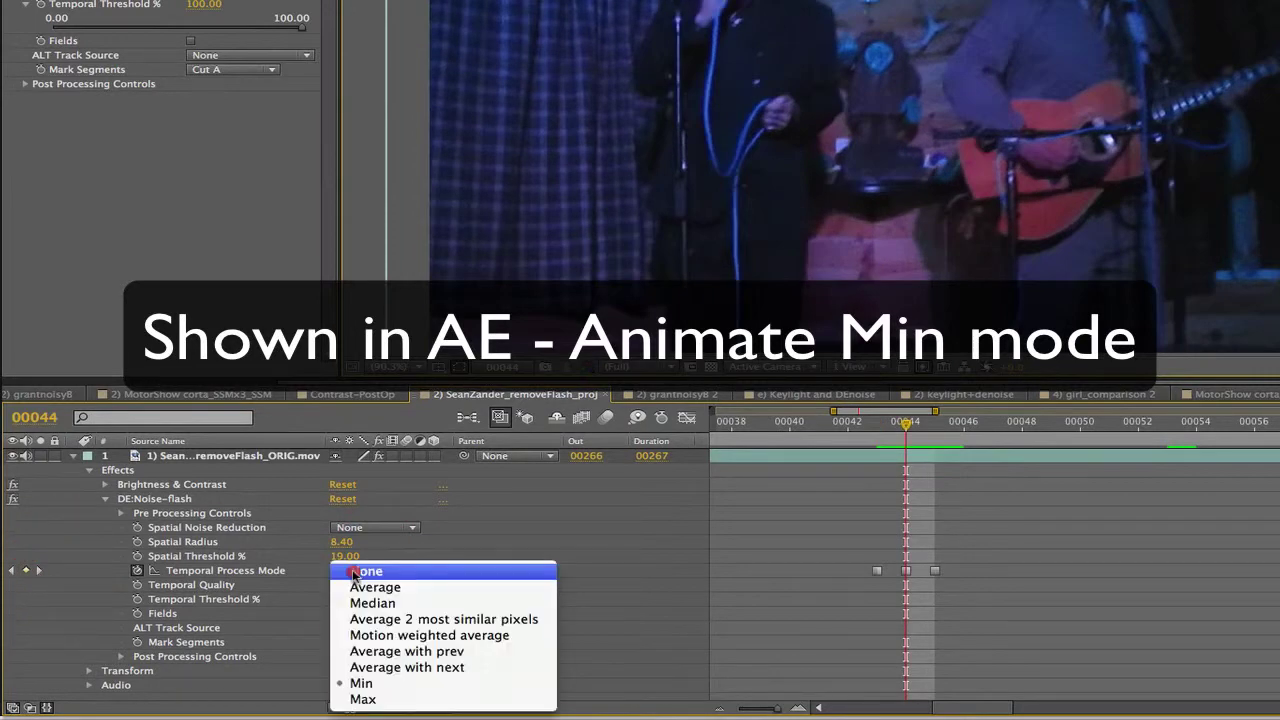
click(366, 684)
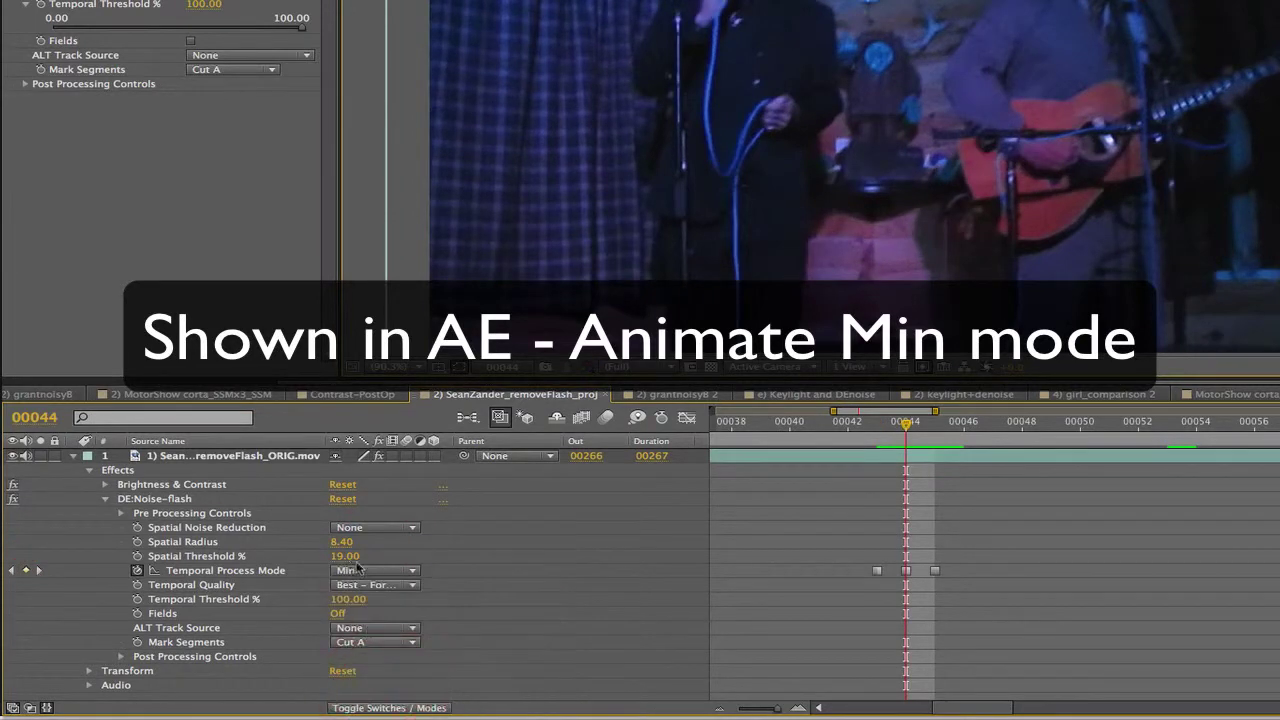
click(39, 570)
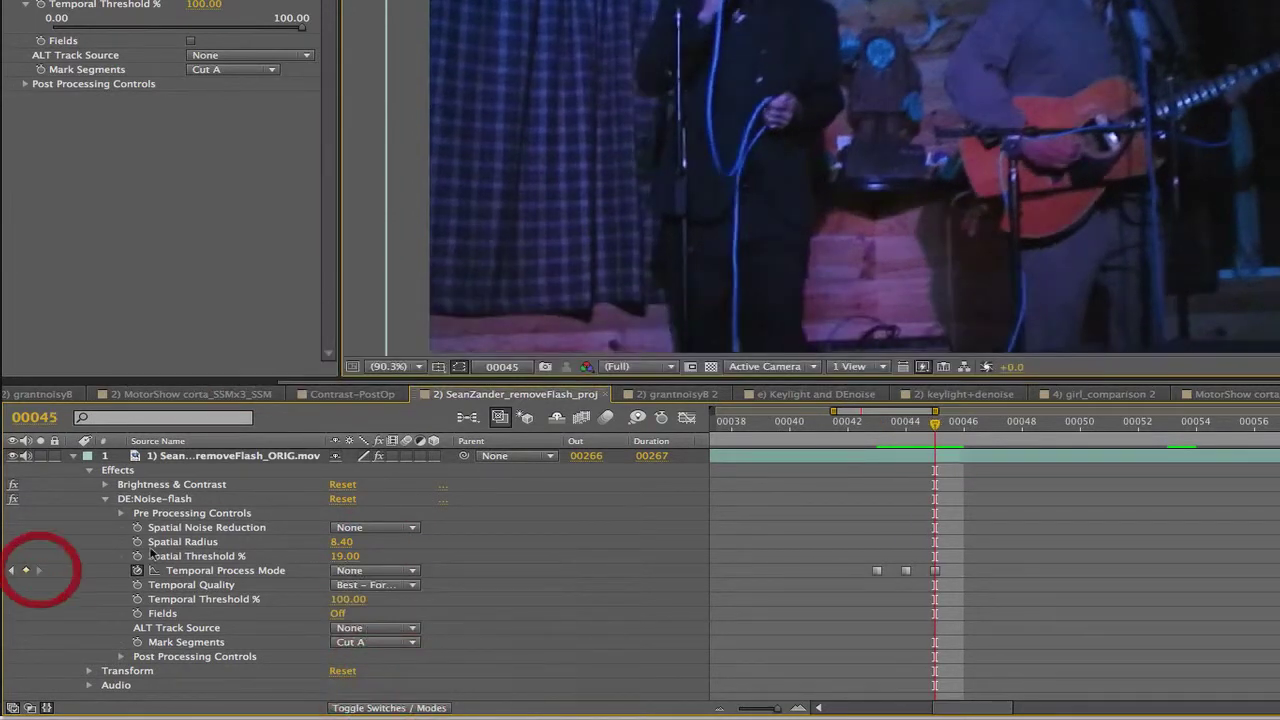
click(406, 573)
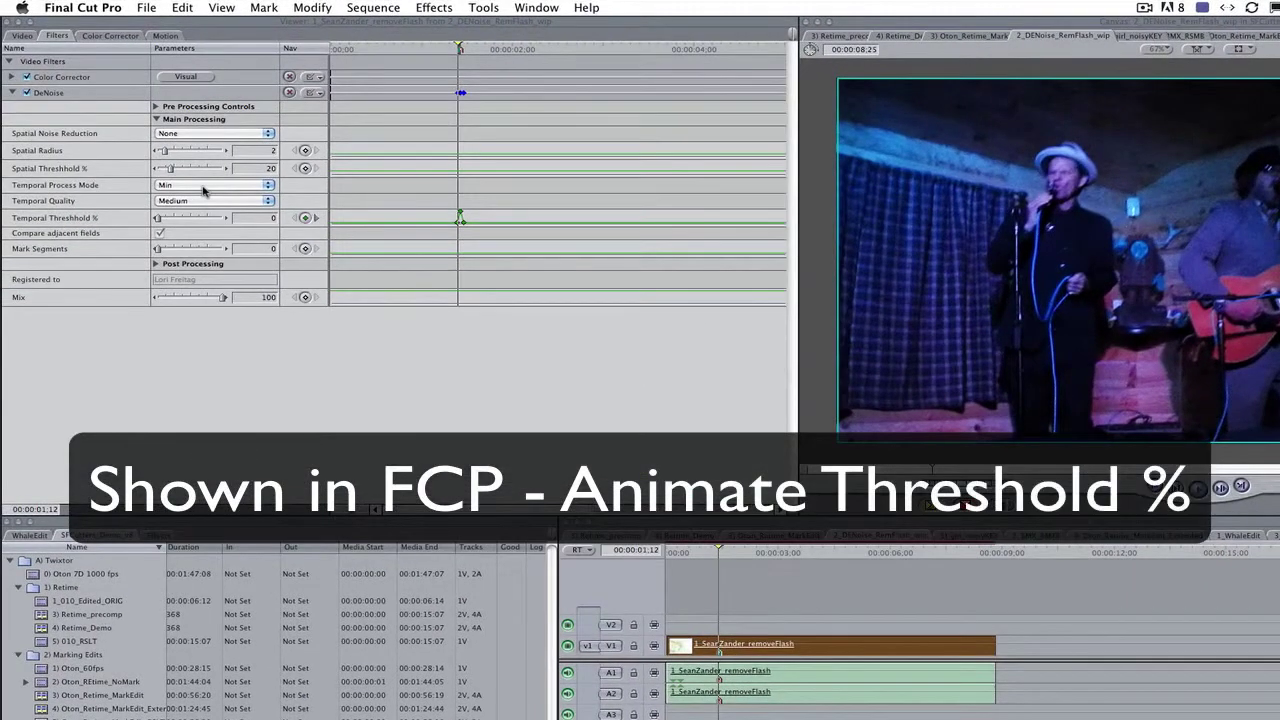
- In Final Cut Pro, inspect the DeNoise filter's Temporal Process Mode and go through its Temporal Threshold % keyframes around the flash
click(203, 186)
click(203, 187)
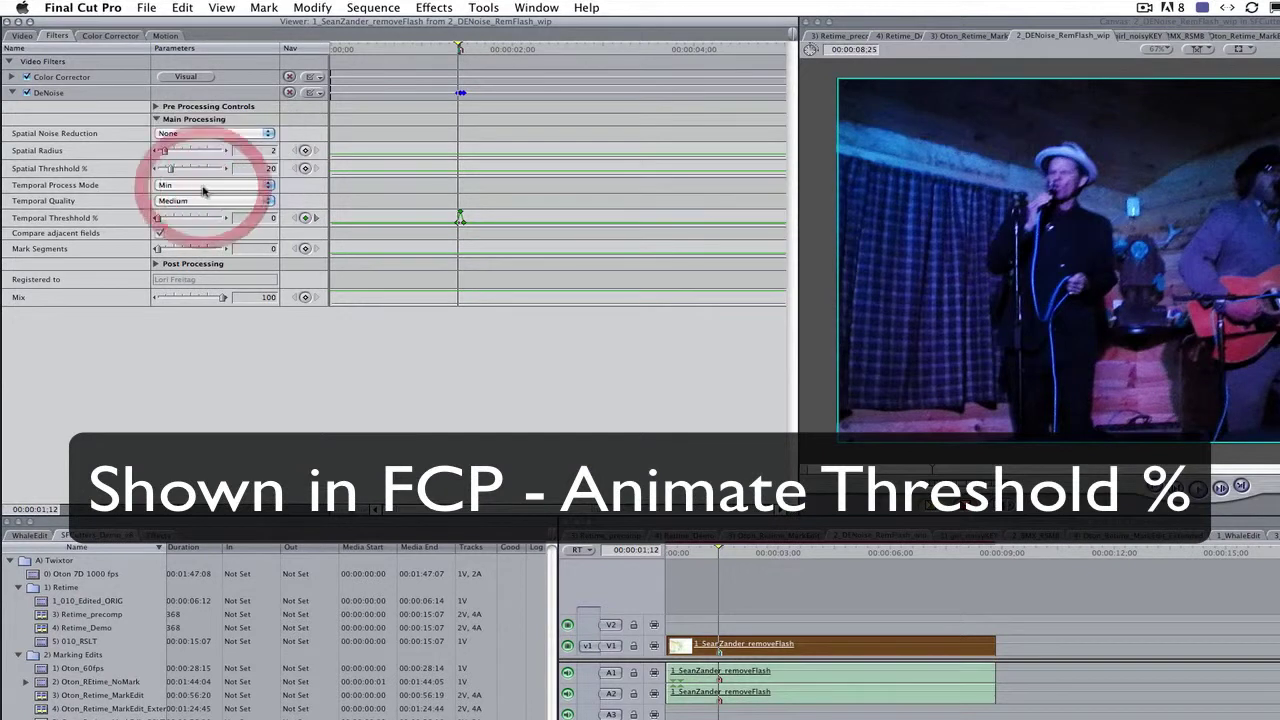
click(318, 219)
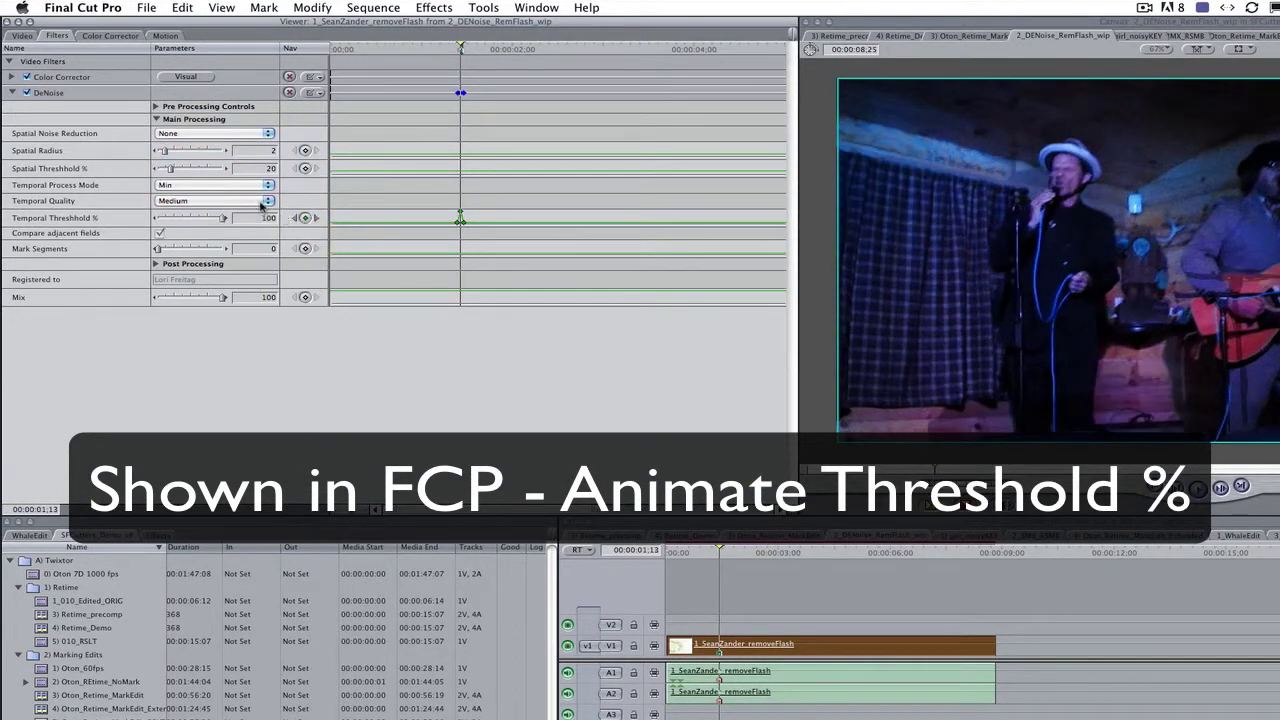
click(317, 218)
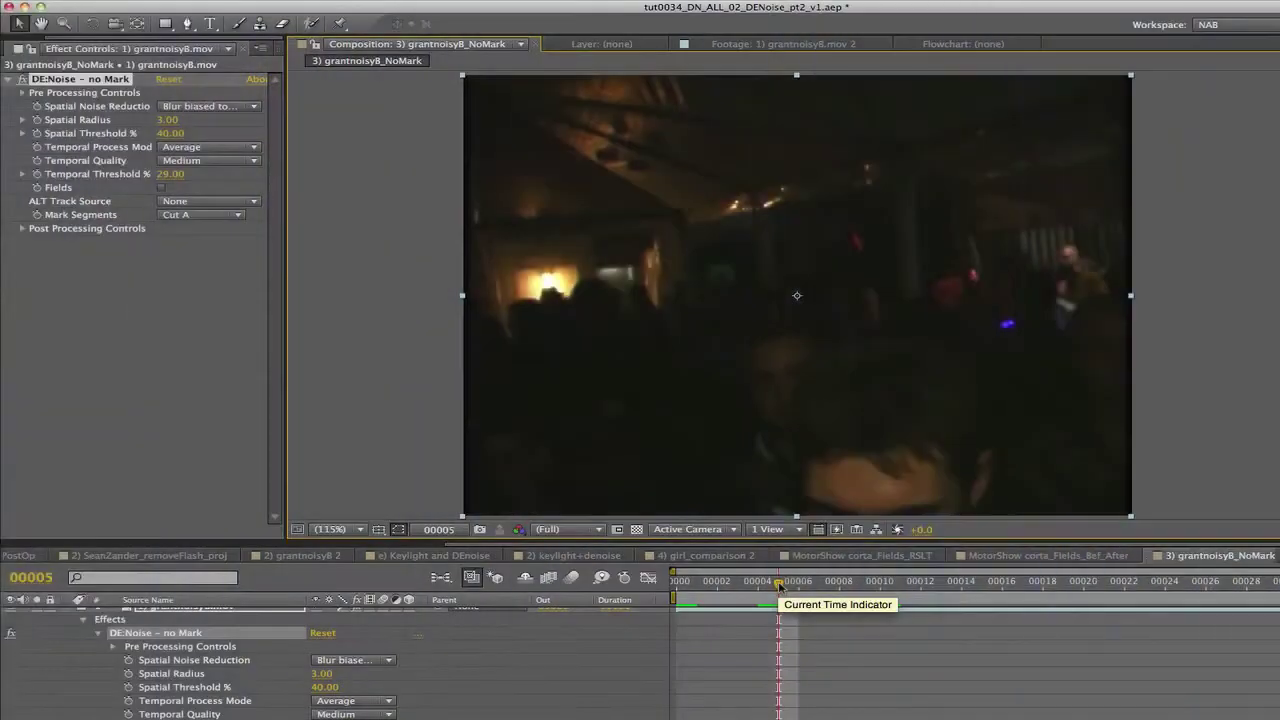
- In After Effects, scrub the 3) grantnoisy8_NoMark composition between frames 5 and 9 to examine the denoised flash
drag(787, 591, 854, 597)
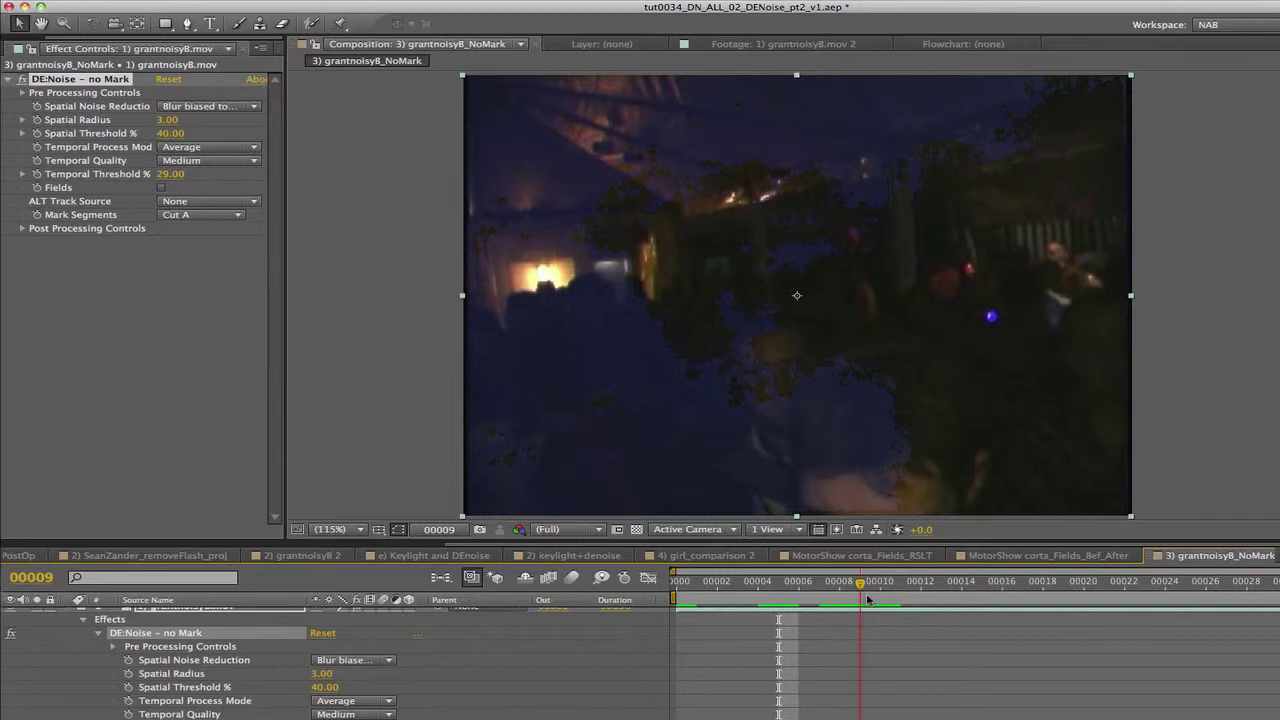
drag(868, 599, 820, 604)
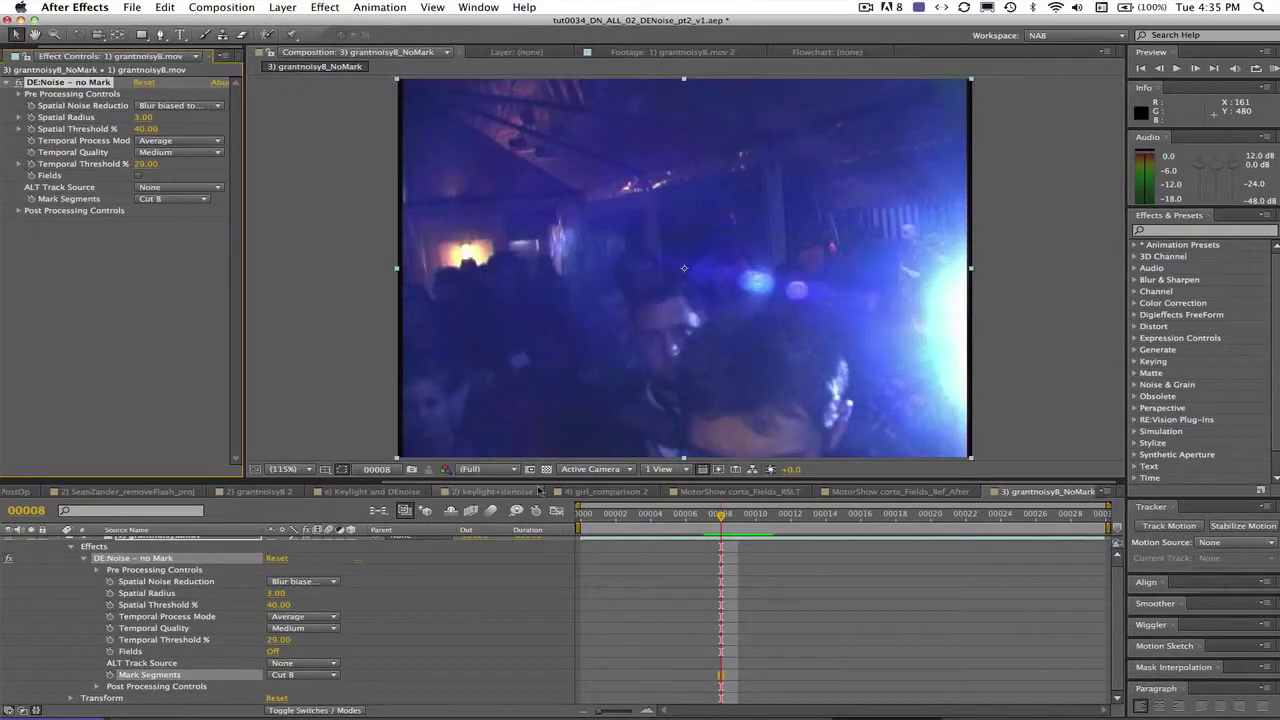
- Start keyframing Mark Segments with Cut B at frame 8, and set it to Cut A at frame 7
click(31, 199)
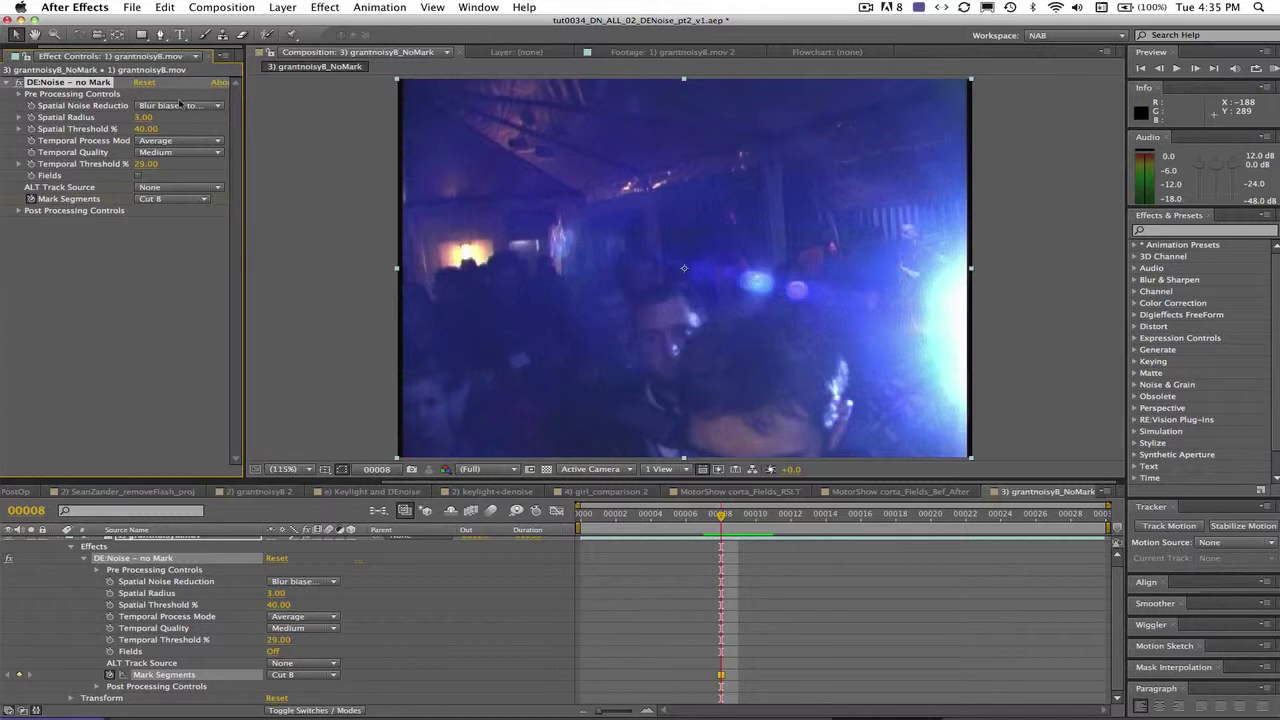
key(Page_Up)
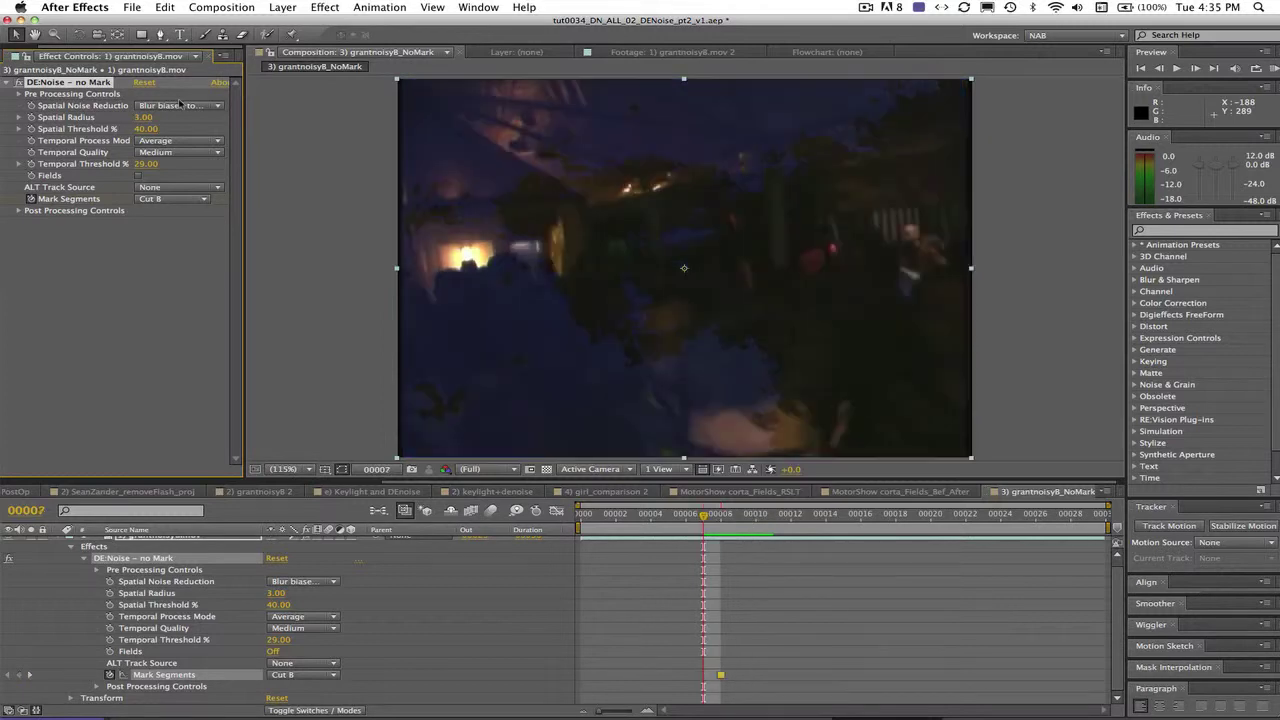
click(155, 201)
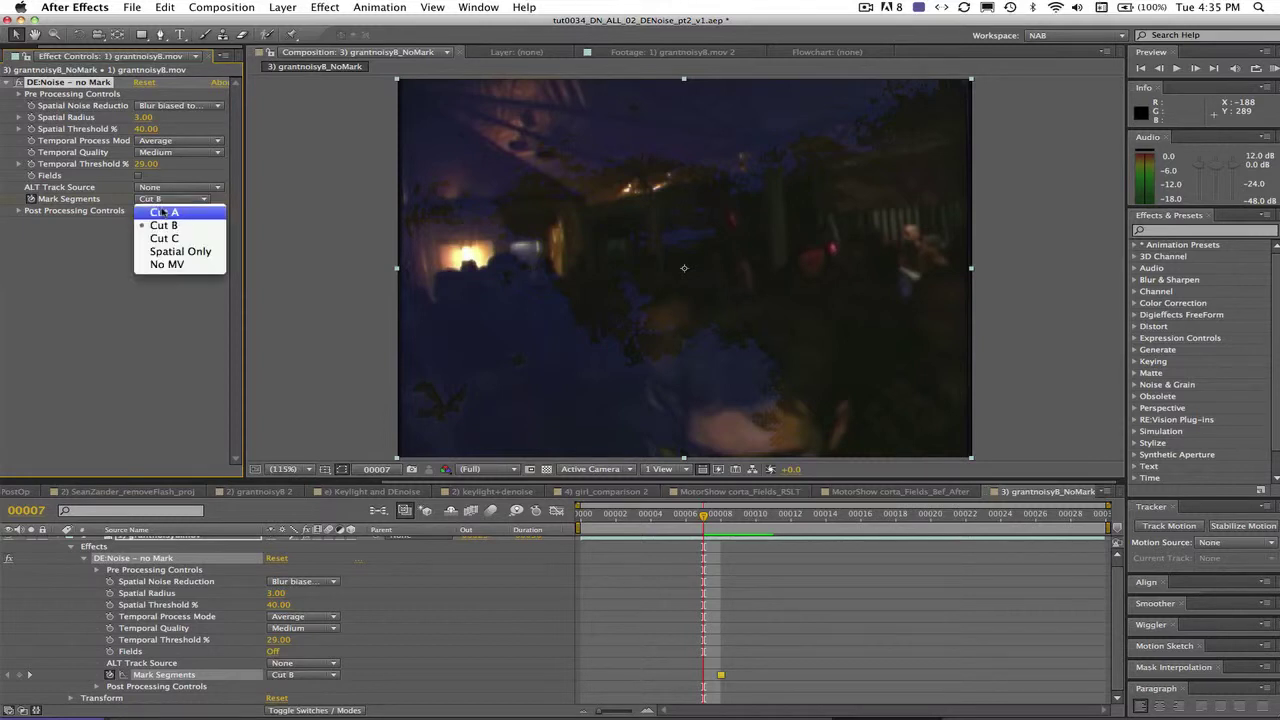
click(165, 211)
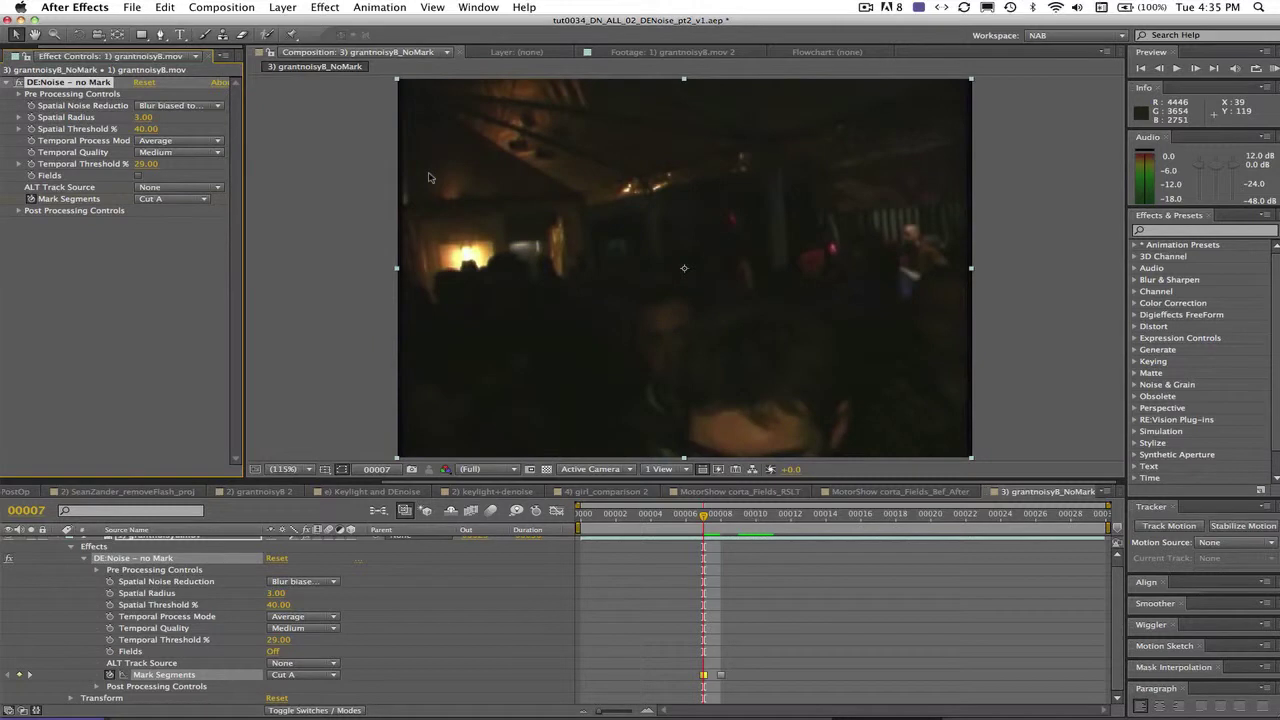
- Keep Mark Segments at Cut B on frame 8 and set it to Cut A on frame 9
key(Page_Down)
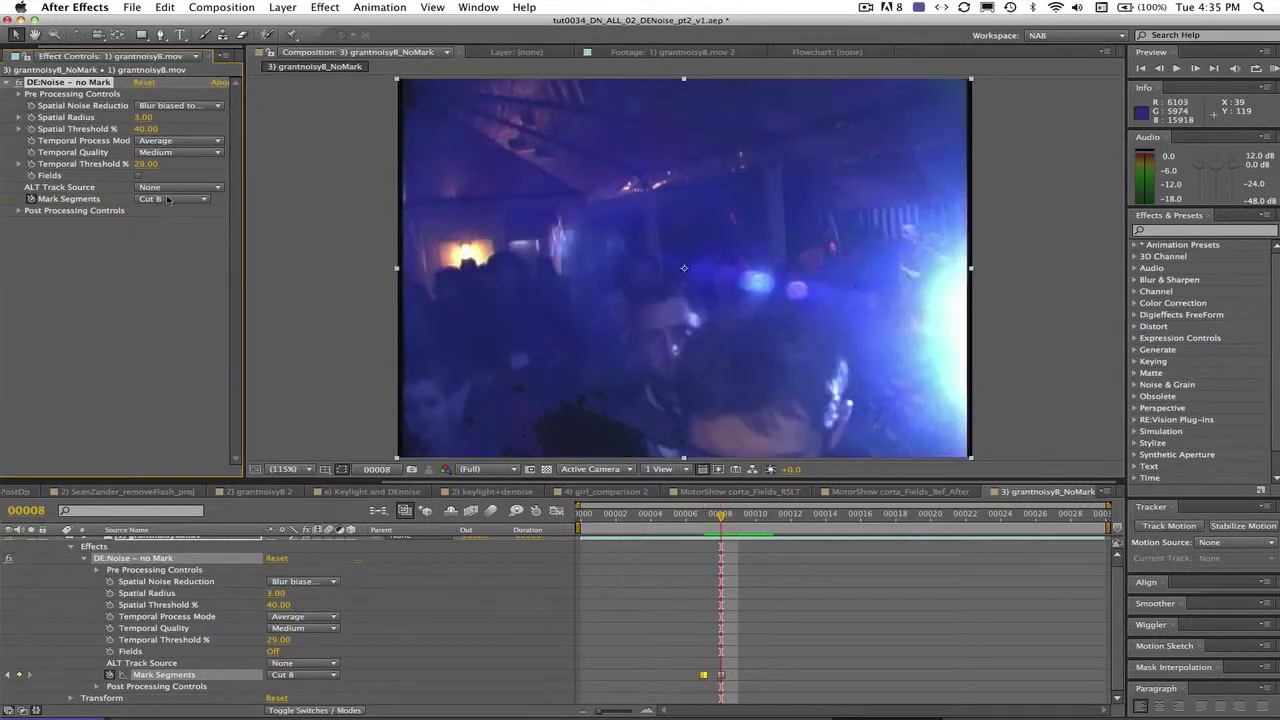
click(167, 199)
click(175, 223)
key(Page_Down)
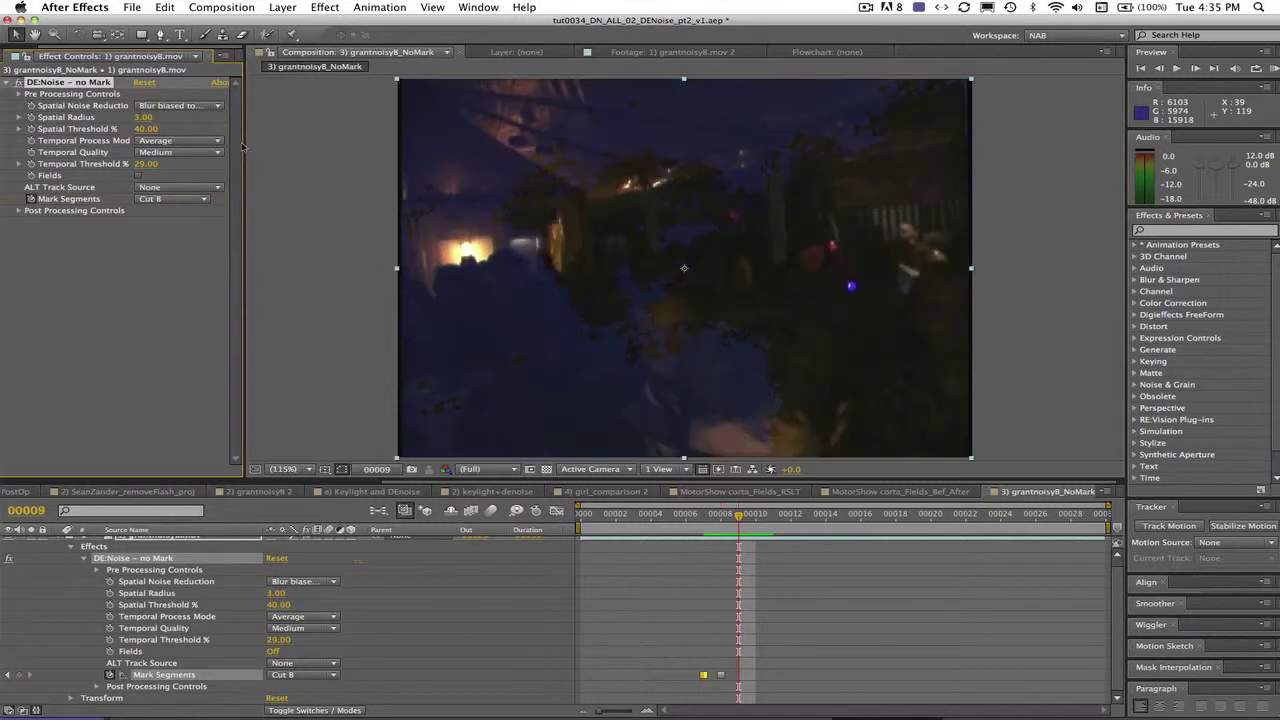
click(153, 201)
click(150, 206)
- Go back to frame 7 and move forward through frames 8 and 9 to check the marked segments
key(Page_Up)
key(Page_Up)
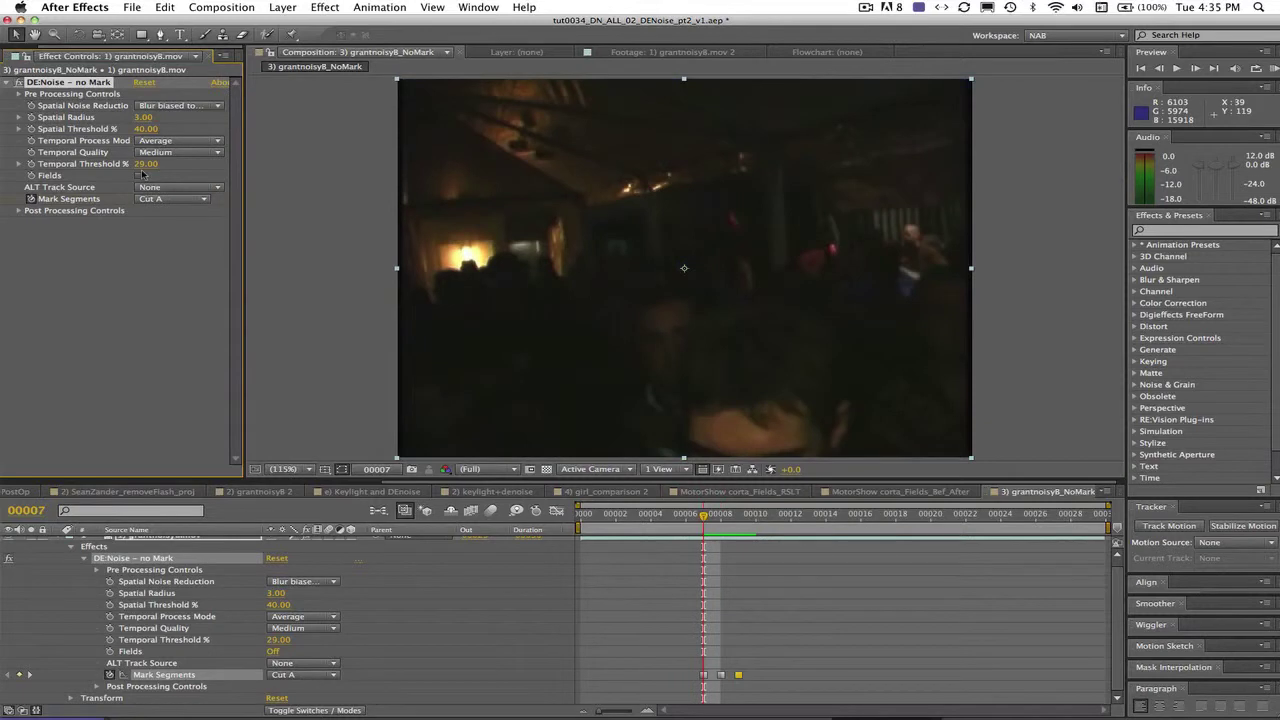
key(Page_Down)
key(Page_Down)
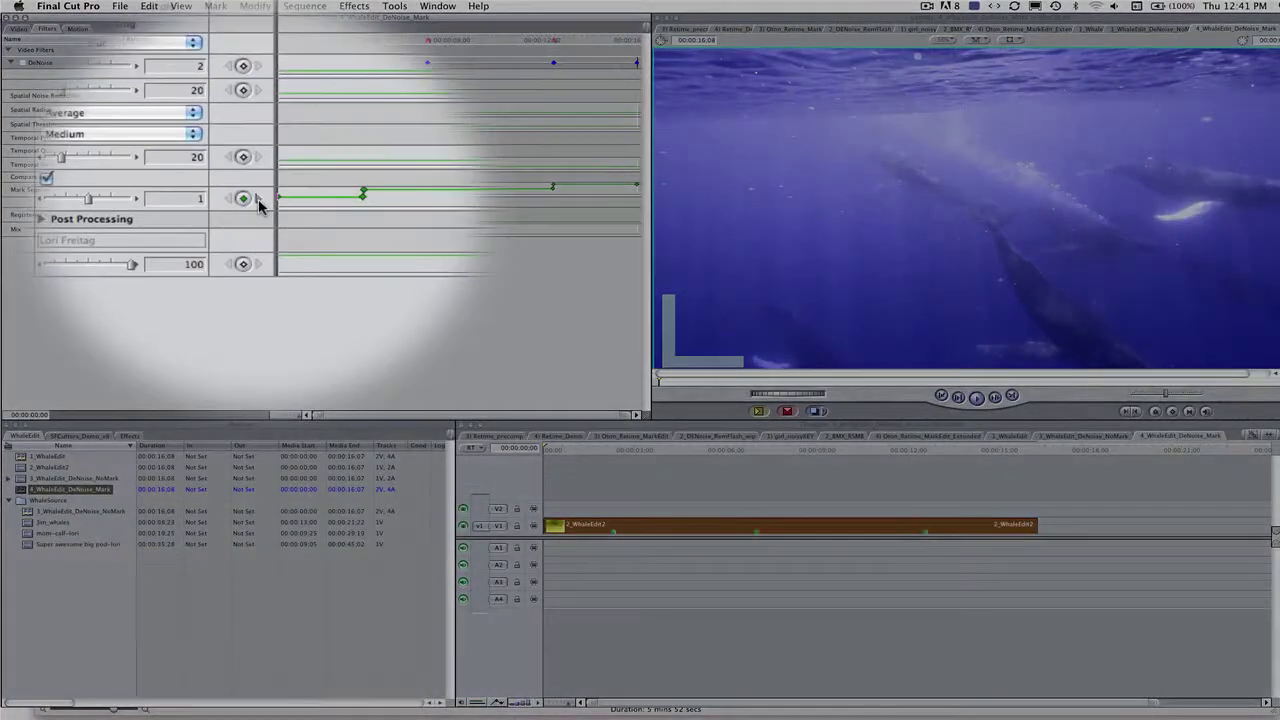
- In Final Cut Pro, go through the Mark Segments keyframes at each edit of the 4_WhaleEdit_DeNoise_Mark sequence
click(257, 200)
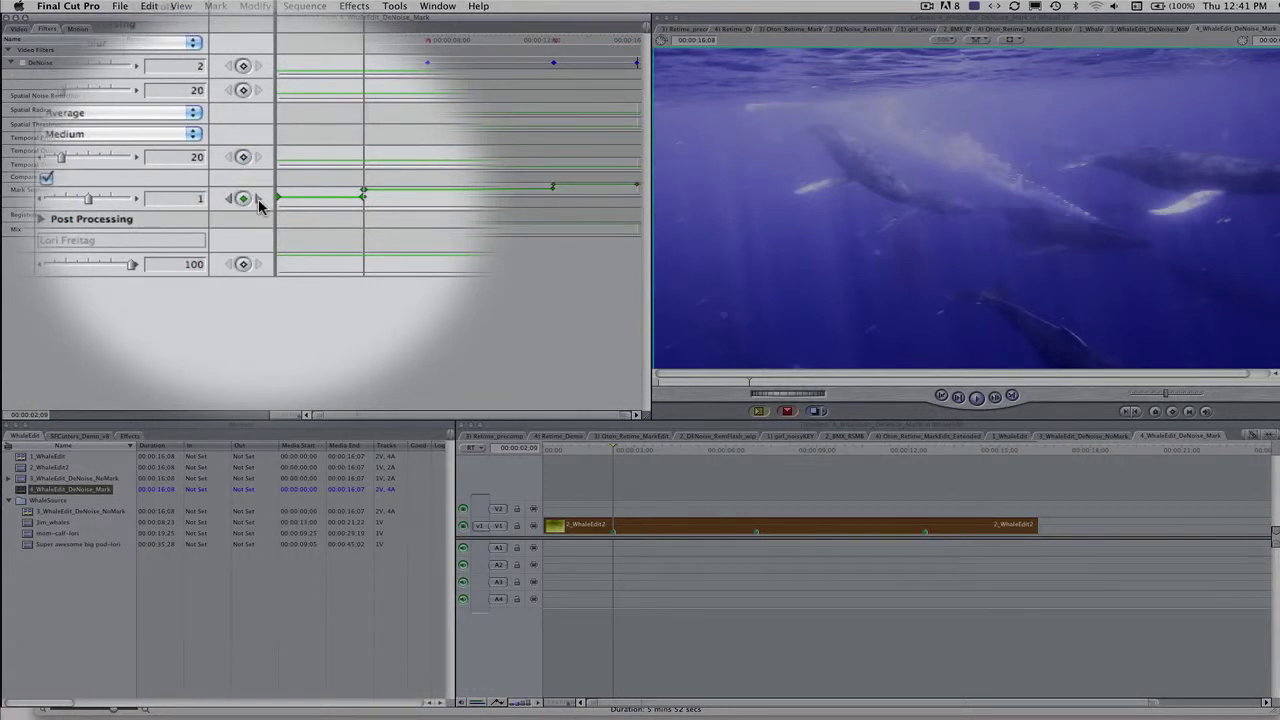
click(258, 200)
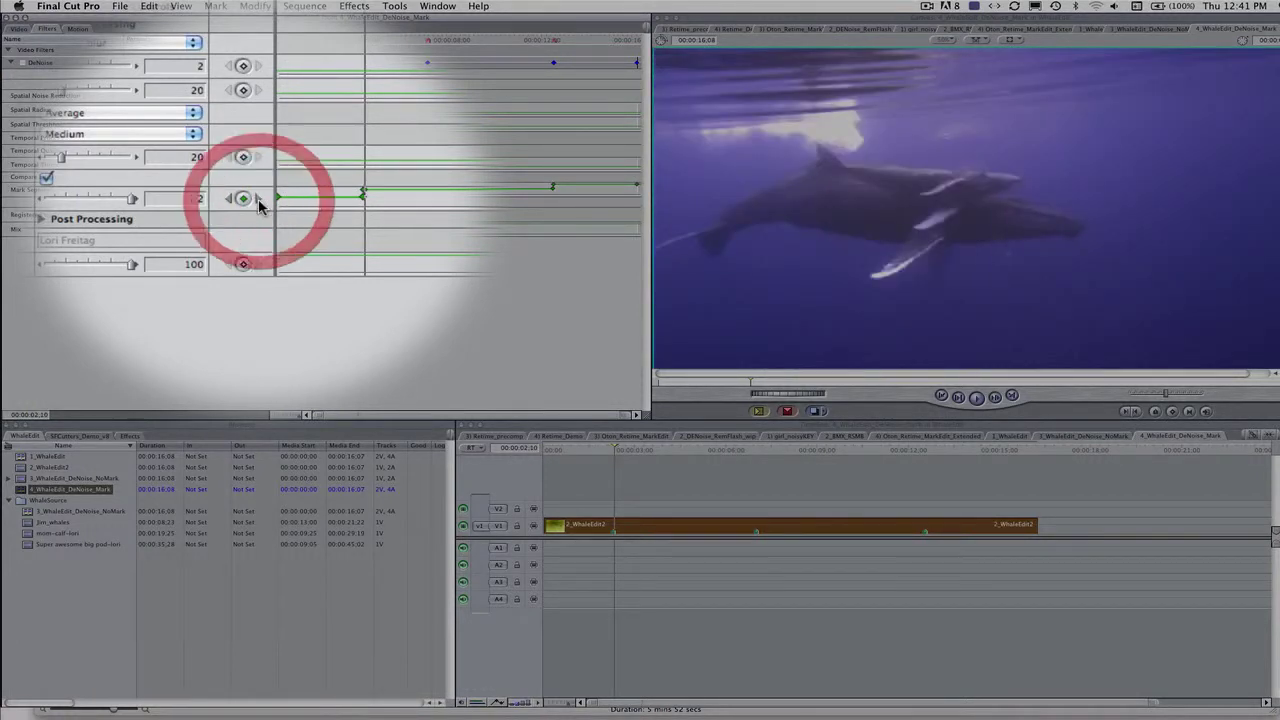
click(258, 199)
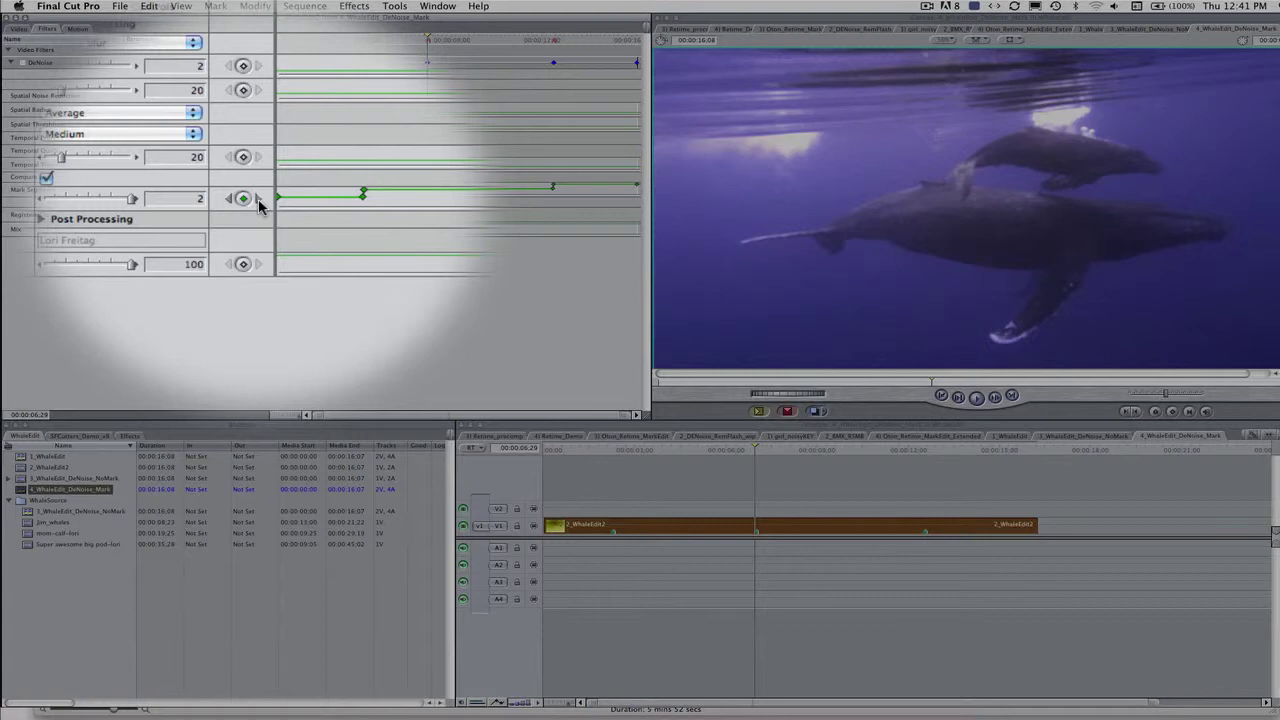
click(258, 200)
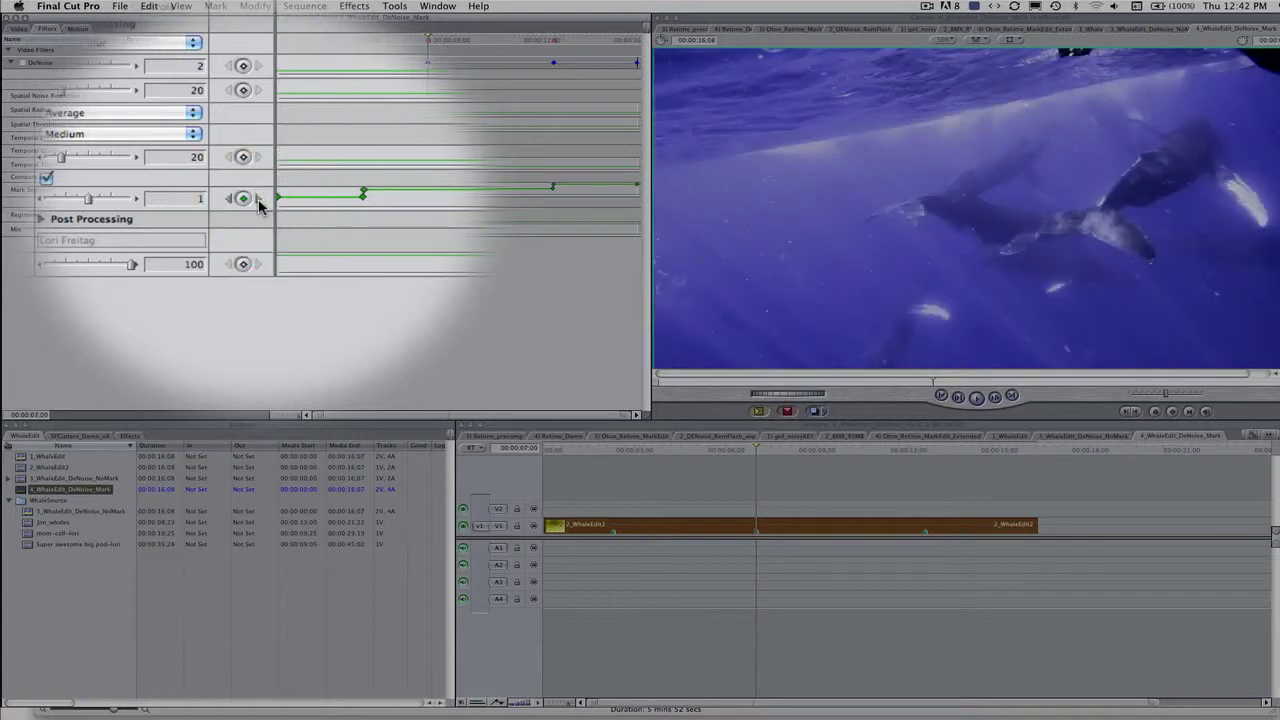
click(258, 200)
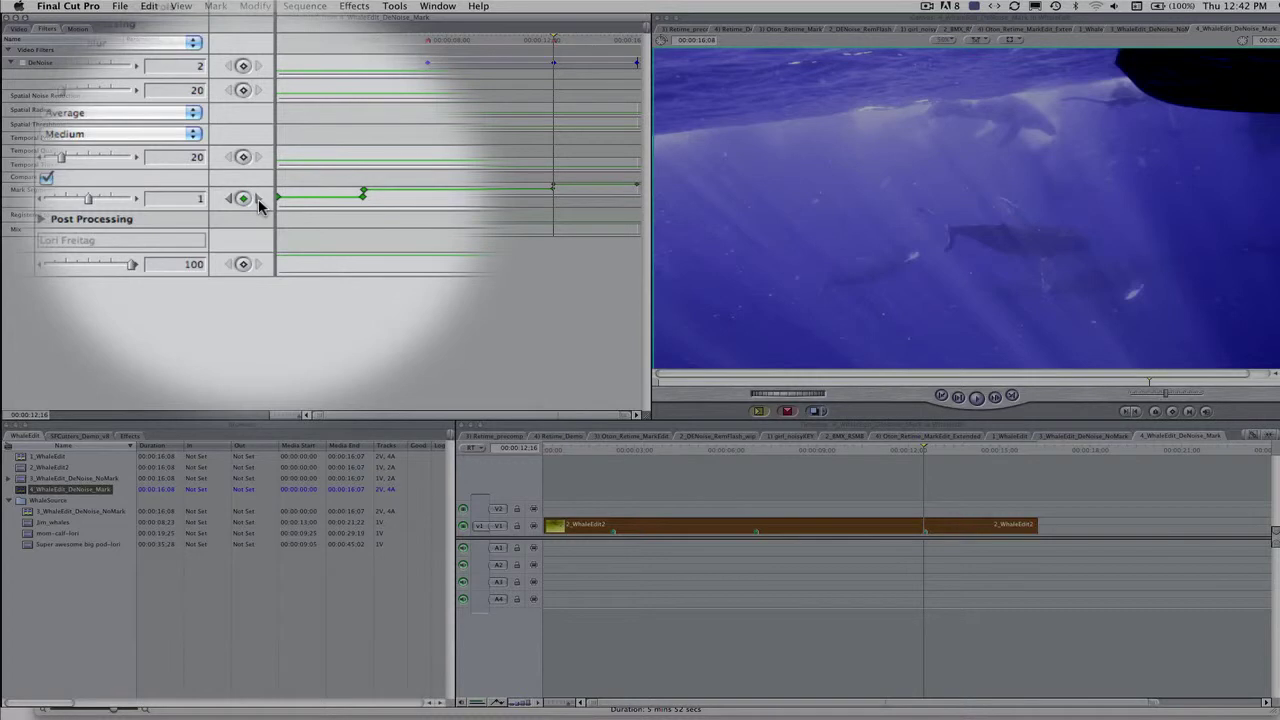
click(258, 200)
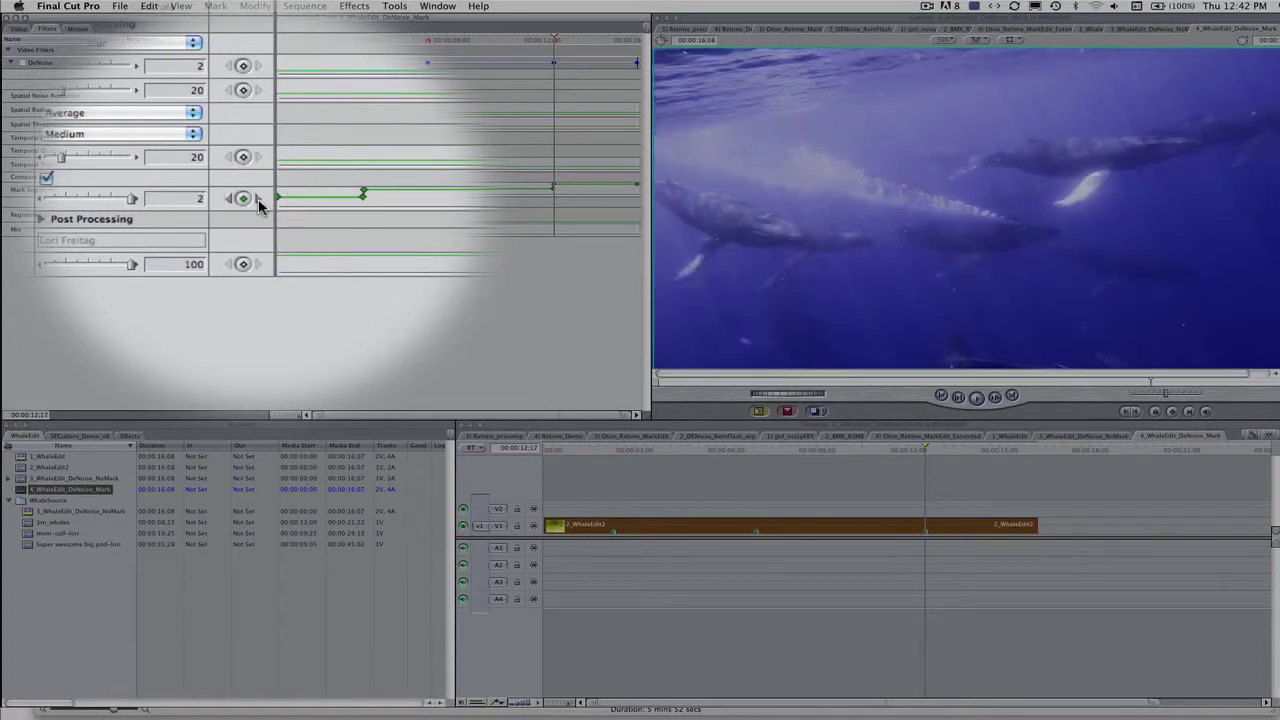
click(258, 200)
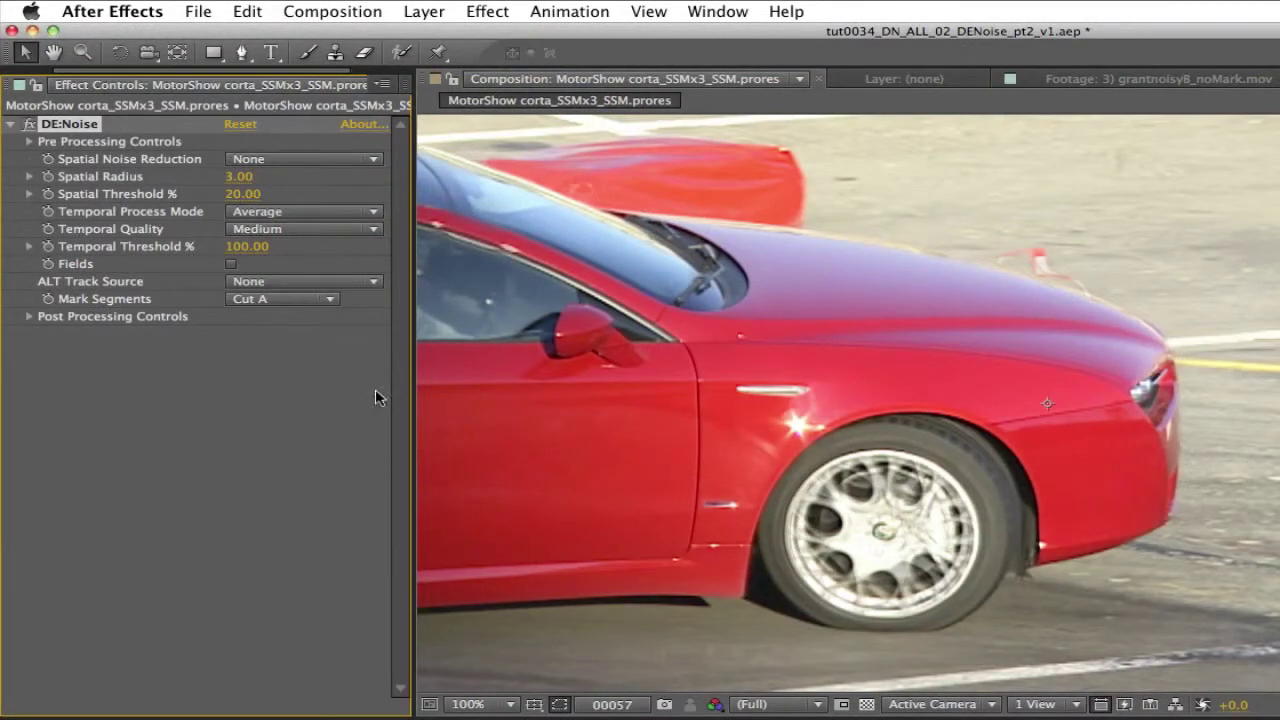
- In After Effects, configure DE:Noise on the MotorShow clip with Spatial Noise Reduction None, Fields enabled and Temporal Quality Best – Forward Warp
click(296, 162)
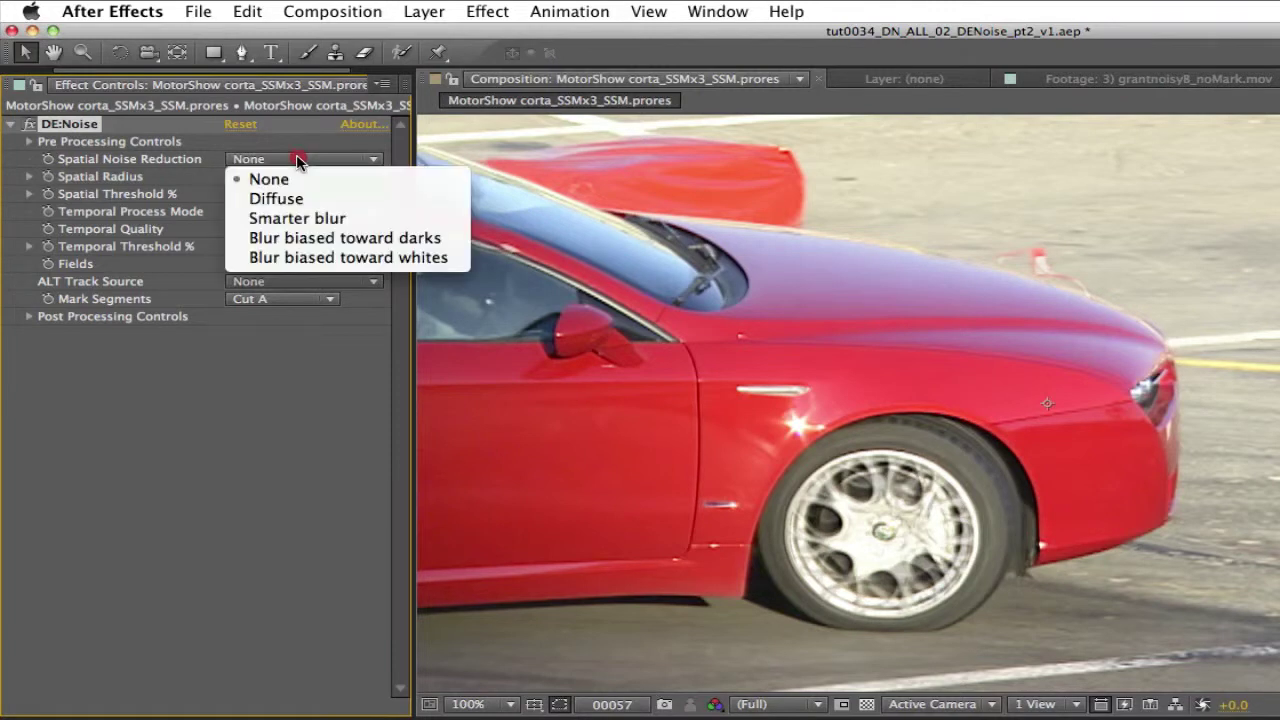
click(274, 178)
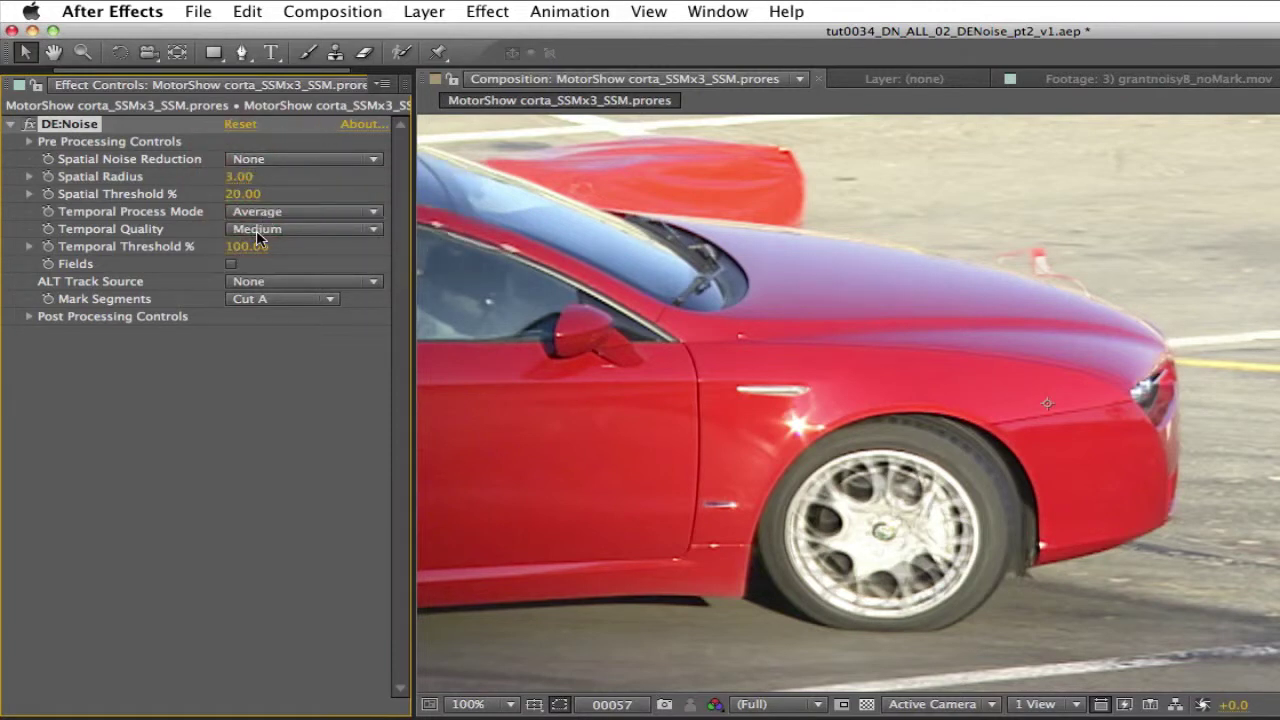
click(232, 265)
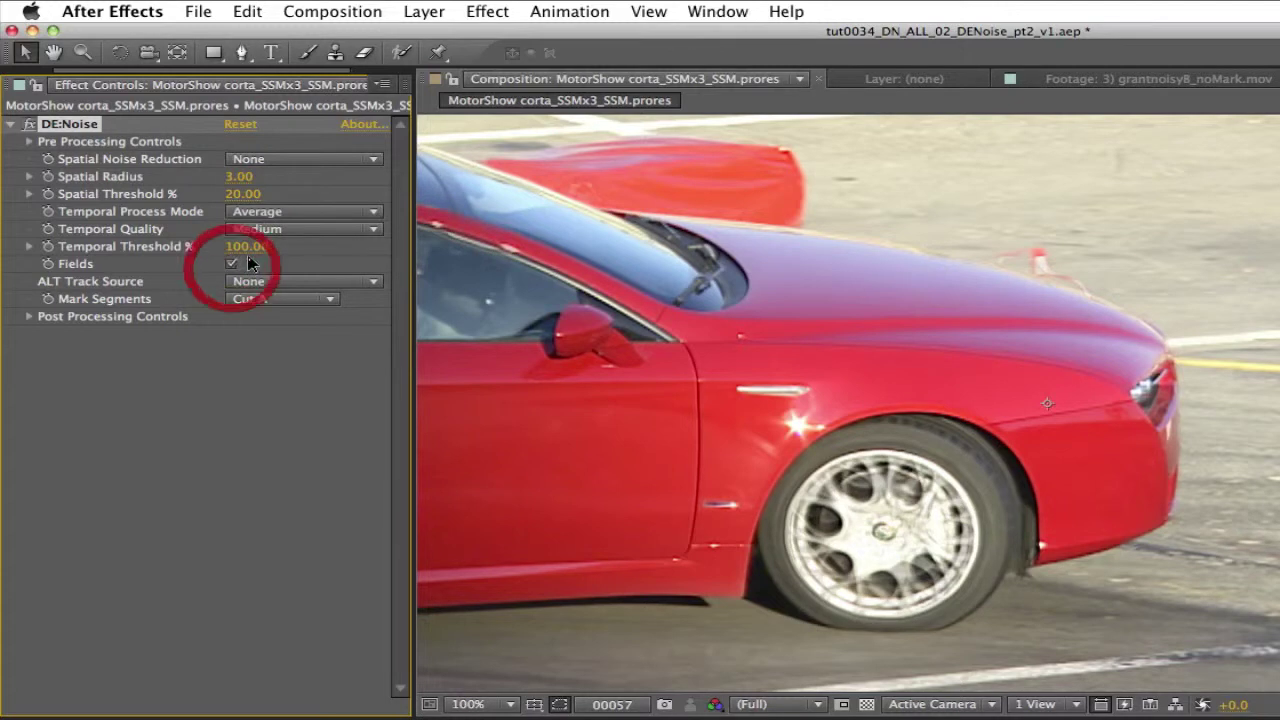
click(296, 230)
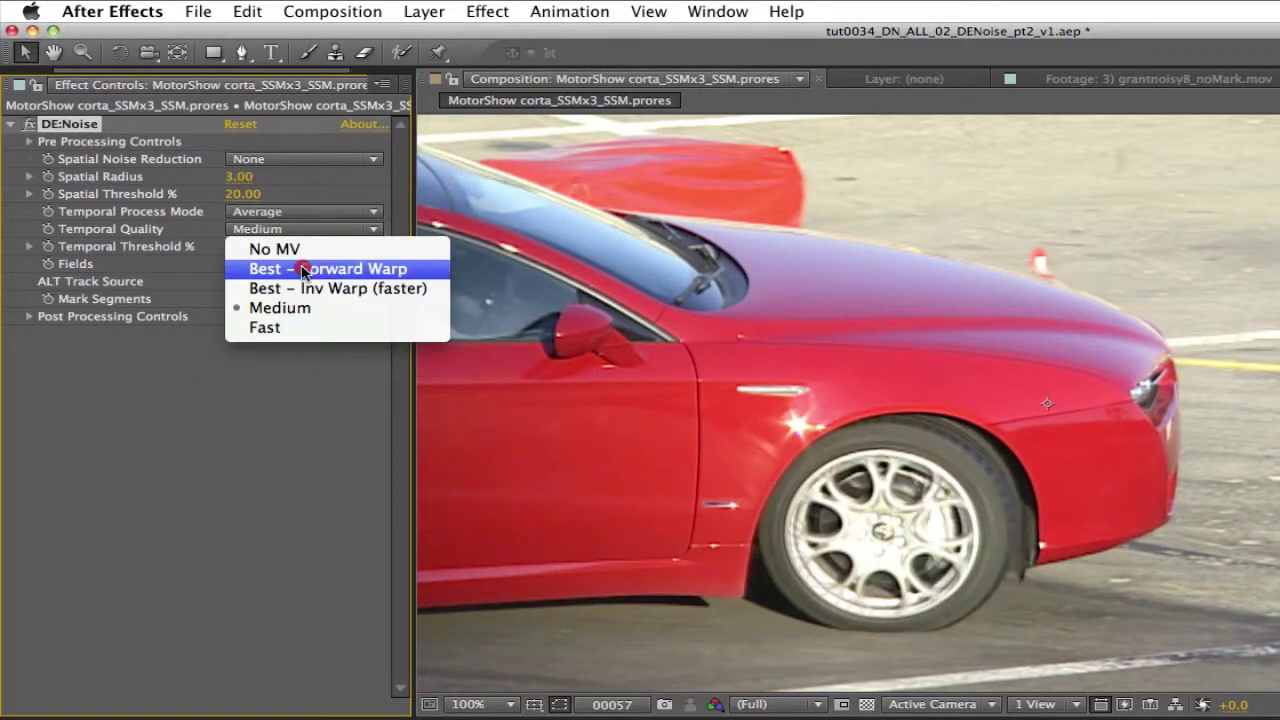
click(302, 269)
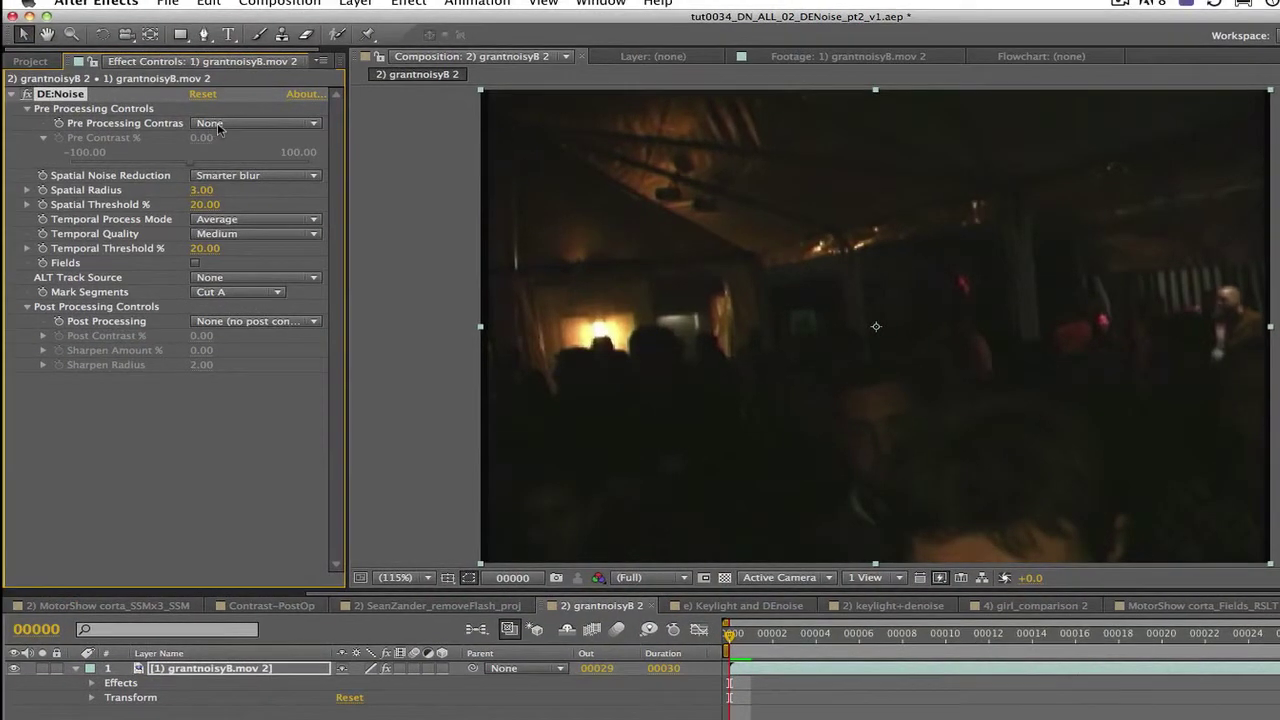
- On the grantnoisyB clip, set DE:Noise pre-processing to Contrast using global avg at 22.40% and Post Processing to Undo pre contrast
click(221, 127)
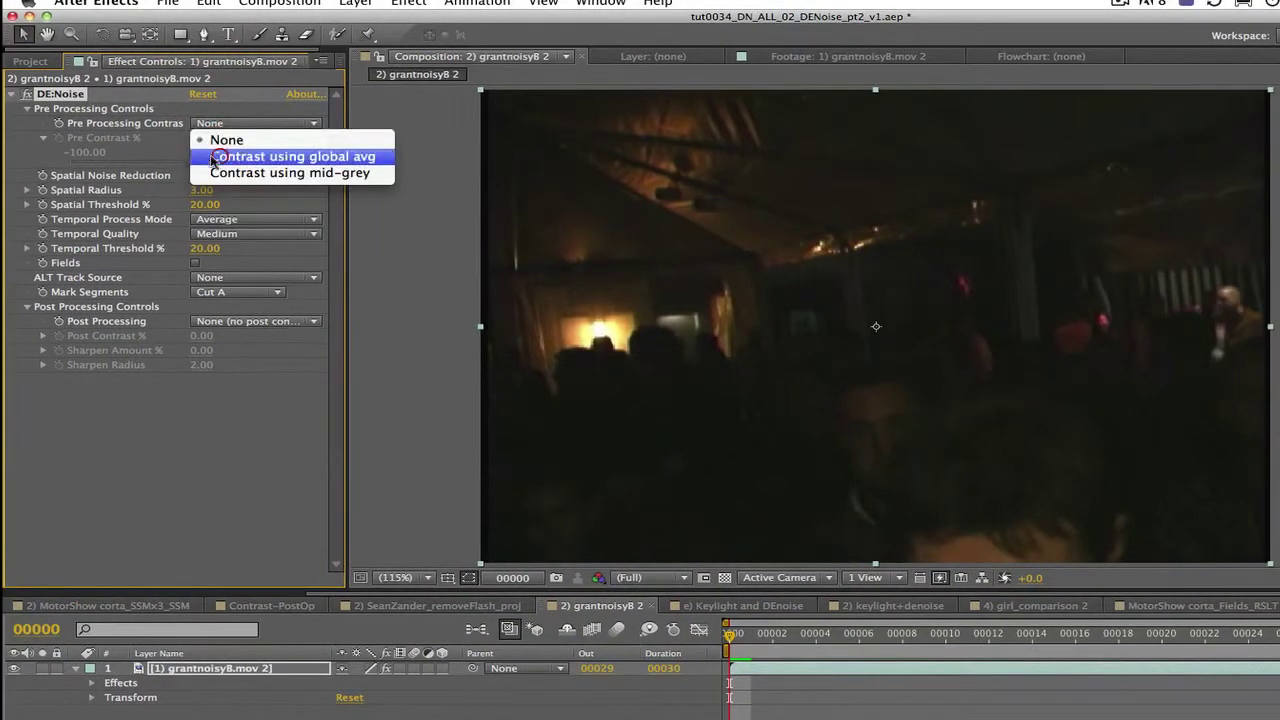
click(206, 161)
drag(191, 162, 217, 163)
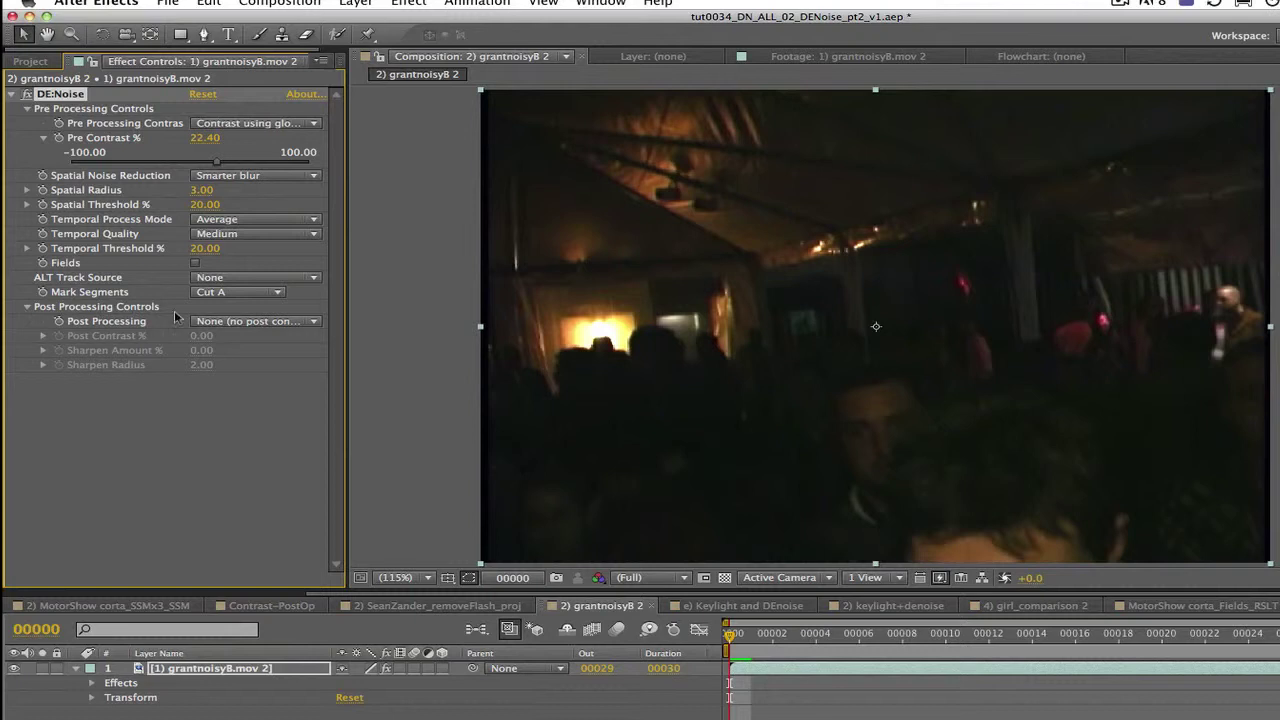
click(231, 323)
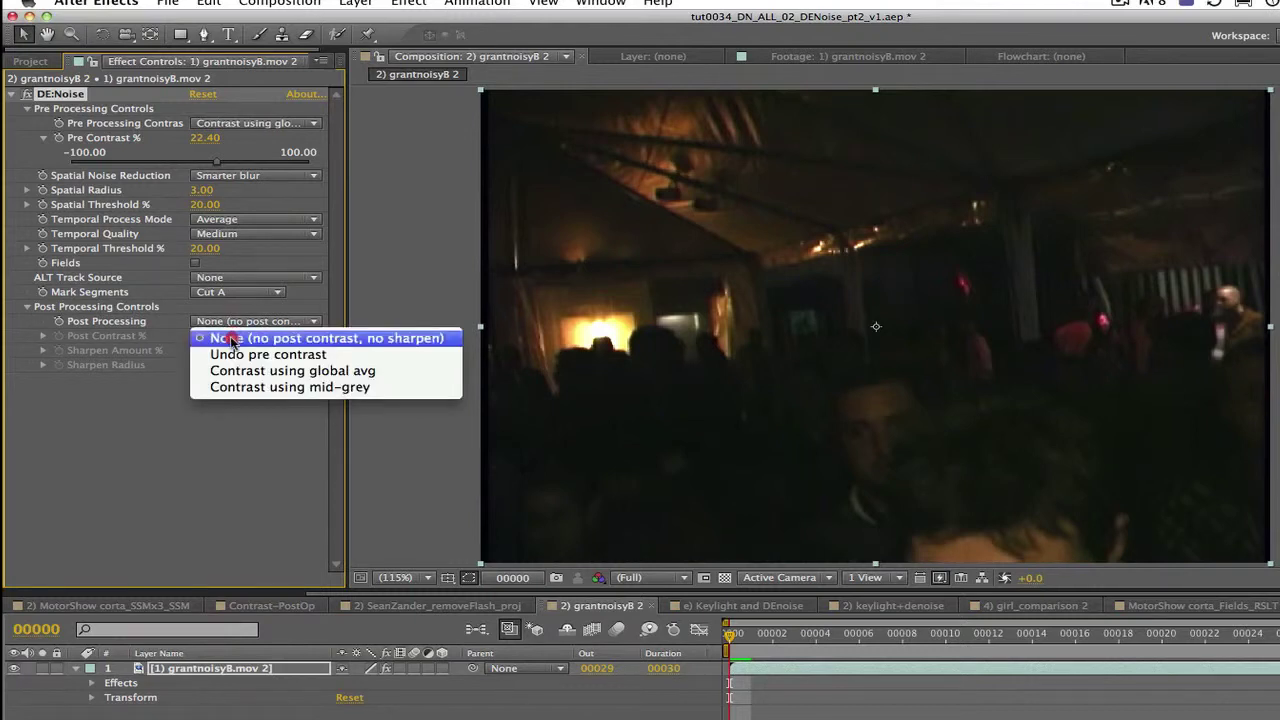
click(232, 354)
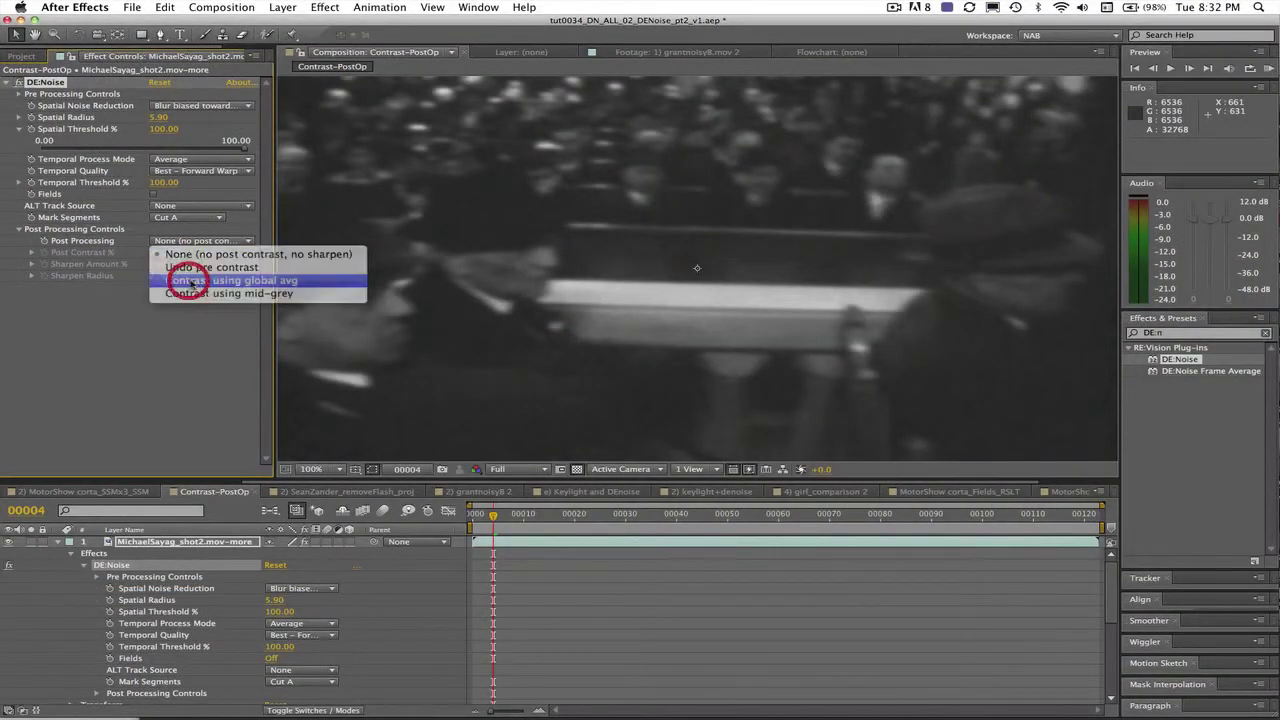
- In the Contrast-PostOp composition, set DE:Noise Post Processing to Contrast using global avg and expose the Post Contrast % slider
click(190, 281)
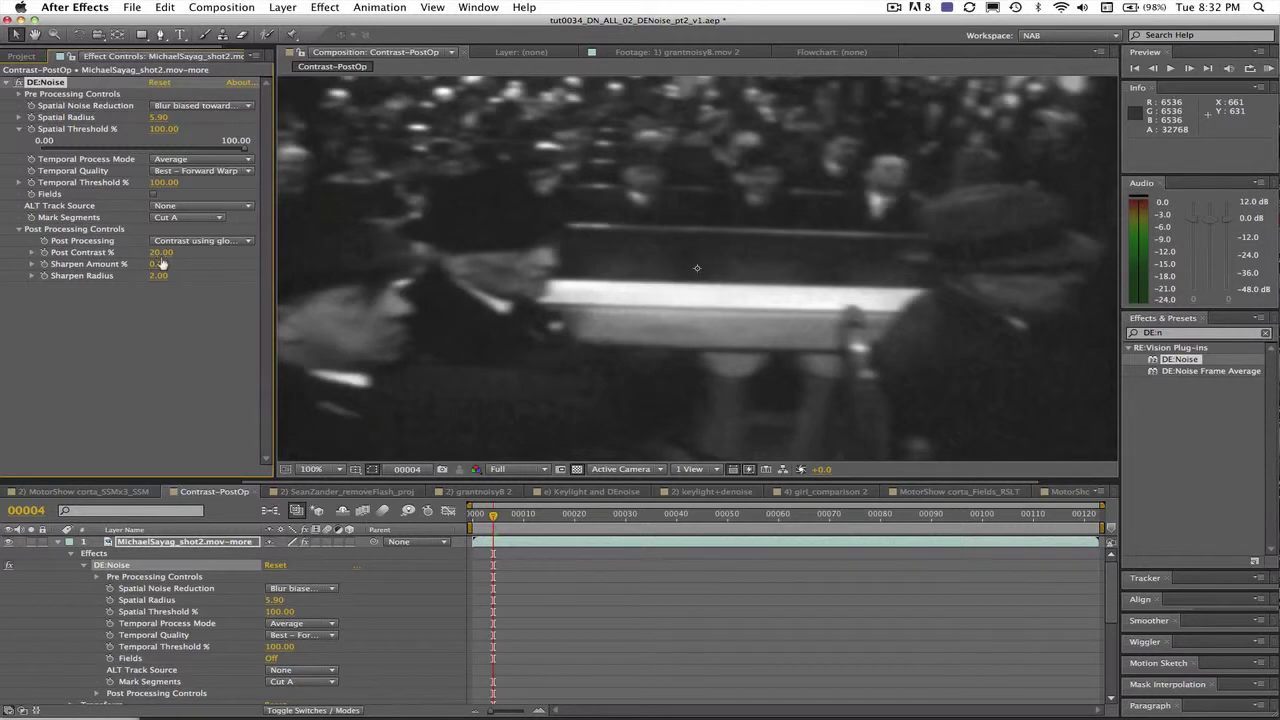
click(31, 253)
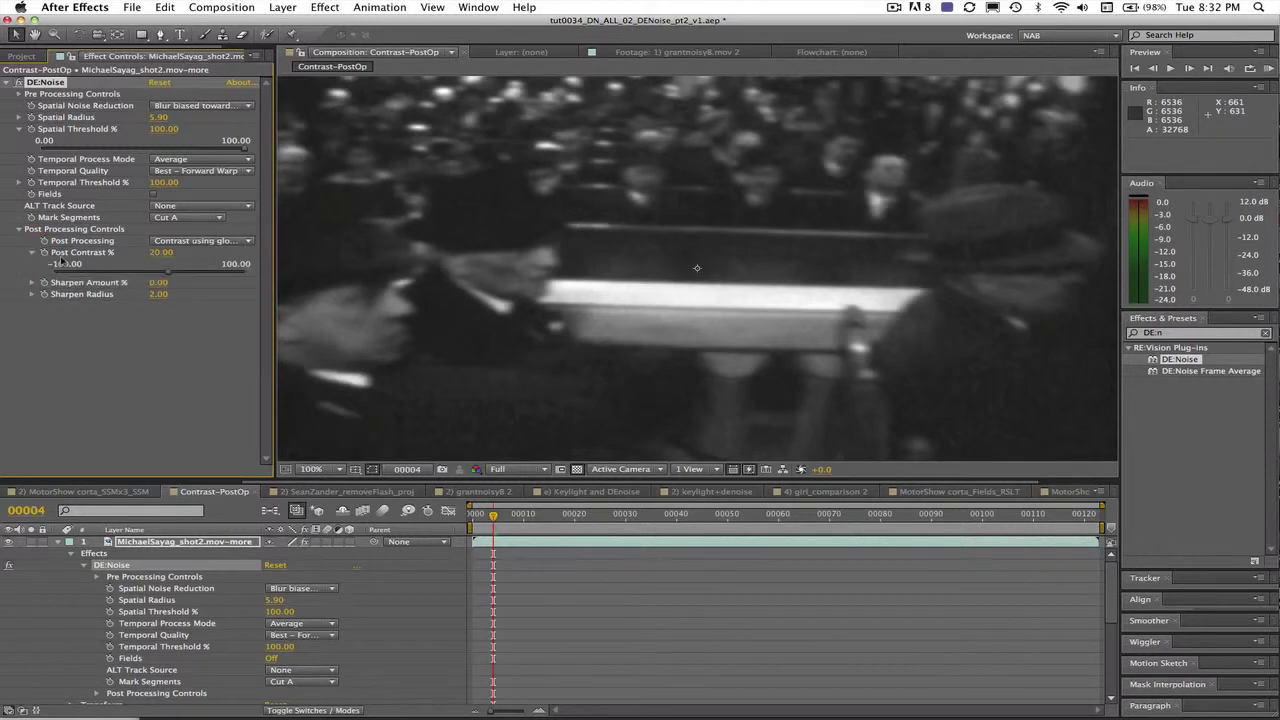